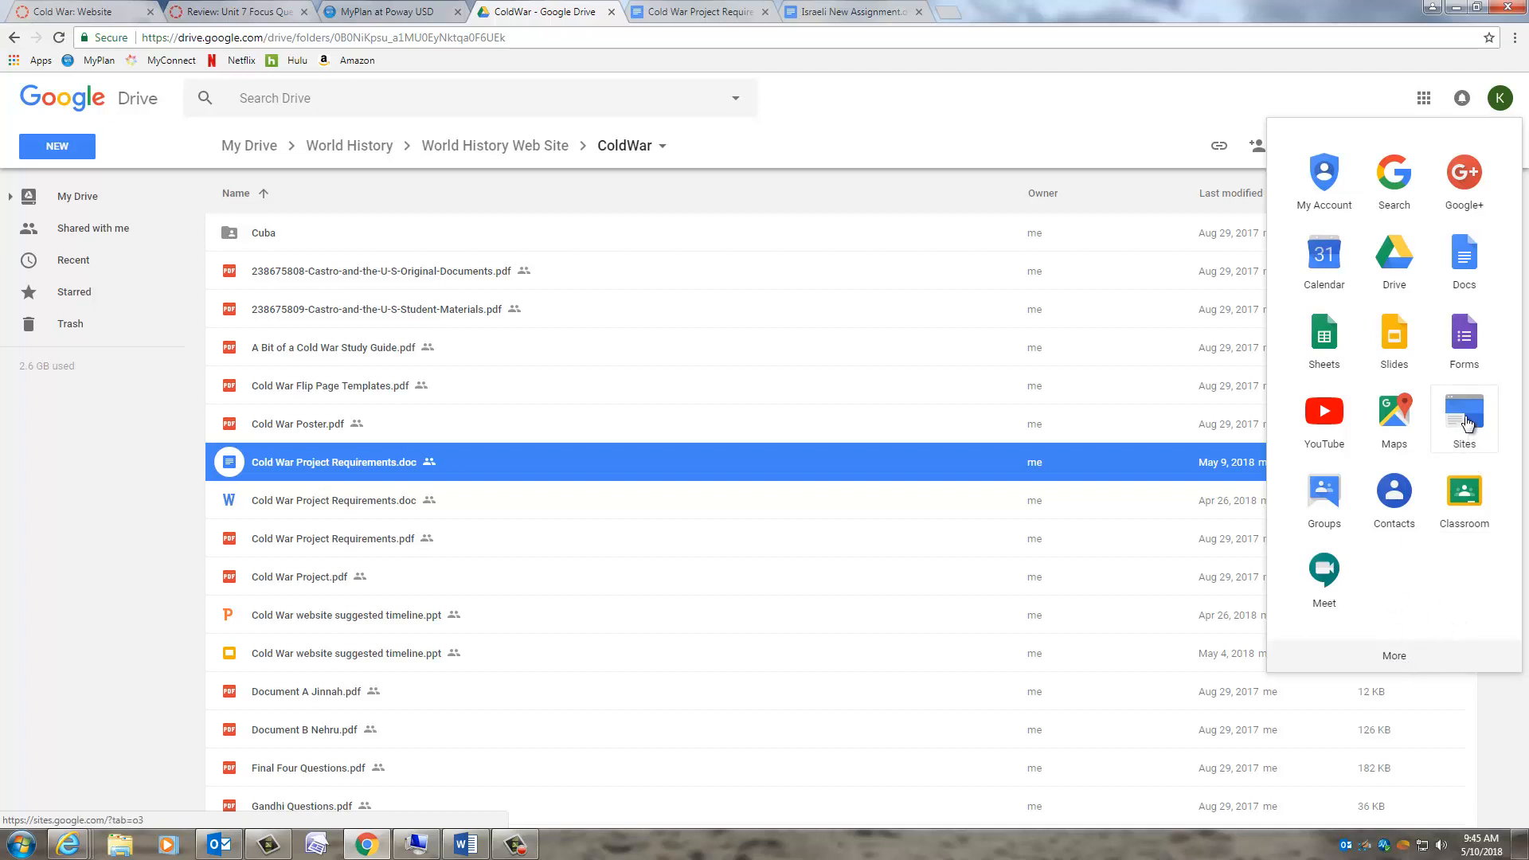
- Launch Google Sites from the Google apps launcher while in the ColdWar Drive folder
{"action": "left_click", "coordinate": [1465, 420]}
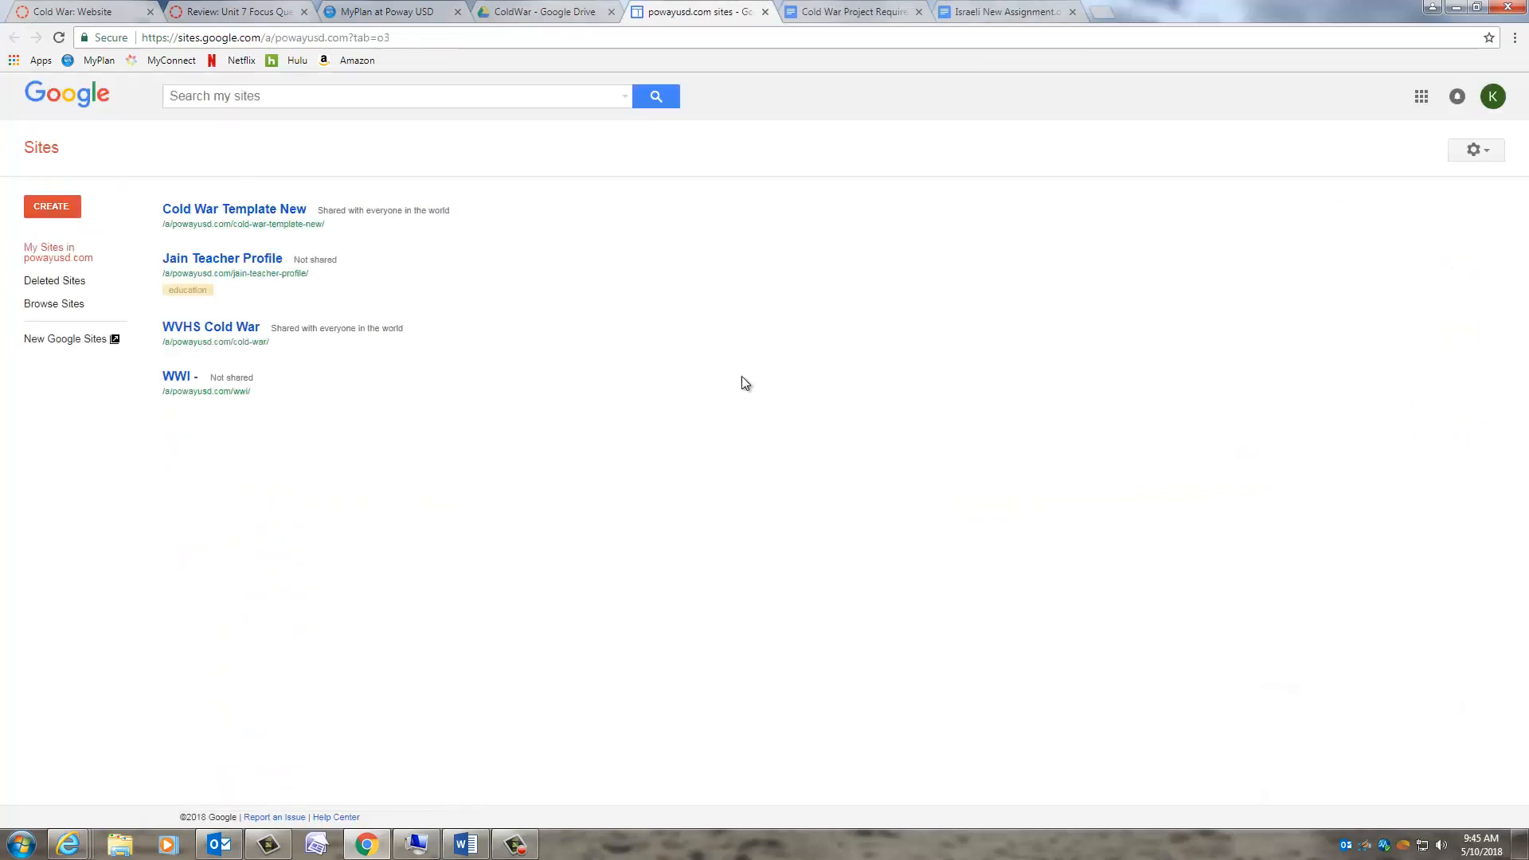
- Create a new blank site in the new Google Sites
{"action": "left_click", "coordinate": [51, 207]}
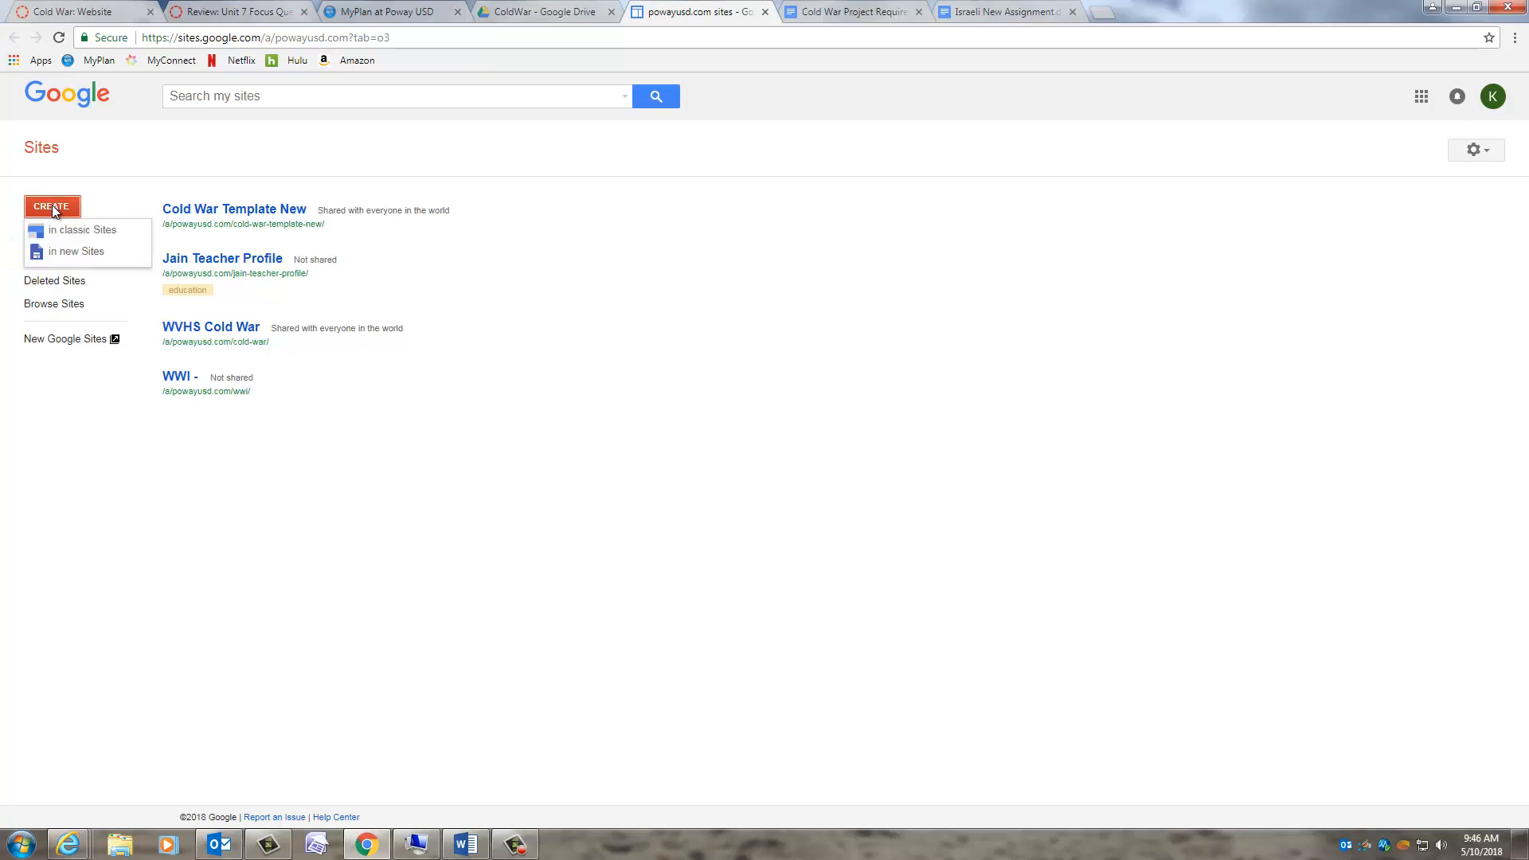
{"action": "left_click", "coordinate": [64, 254]}
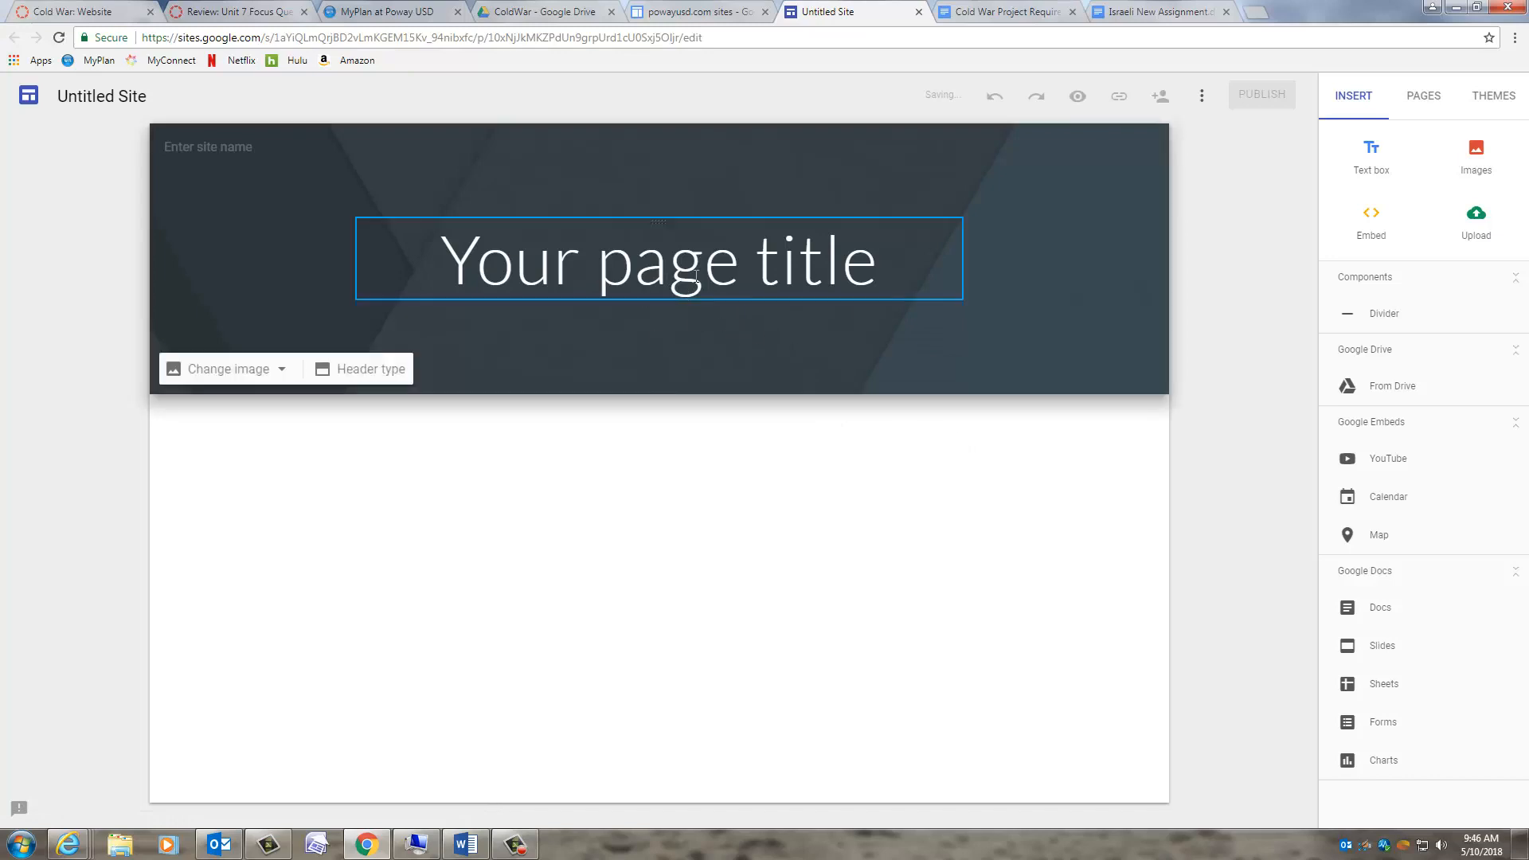
- Replace the 'Your page title' placeholder with 'Cold War'
{"action": "left_click", "coordinate": [661, 278]}
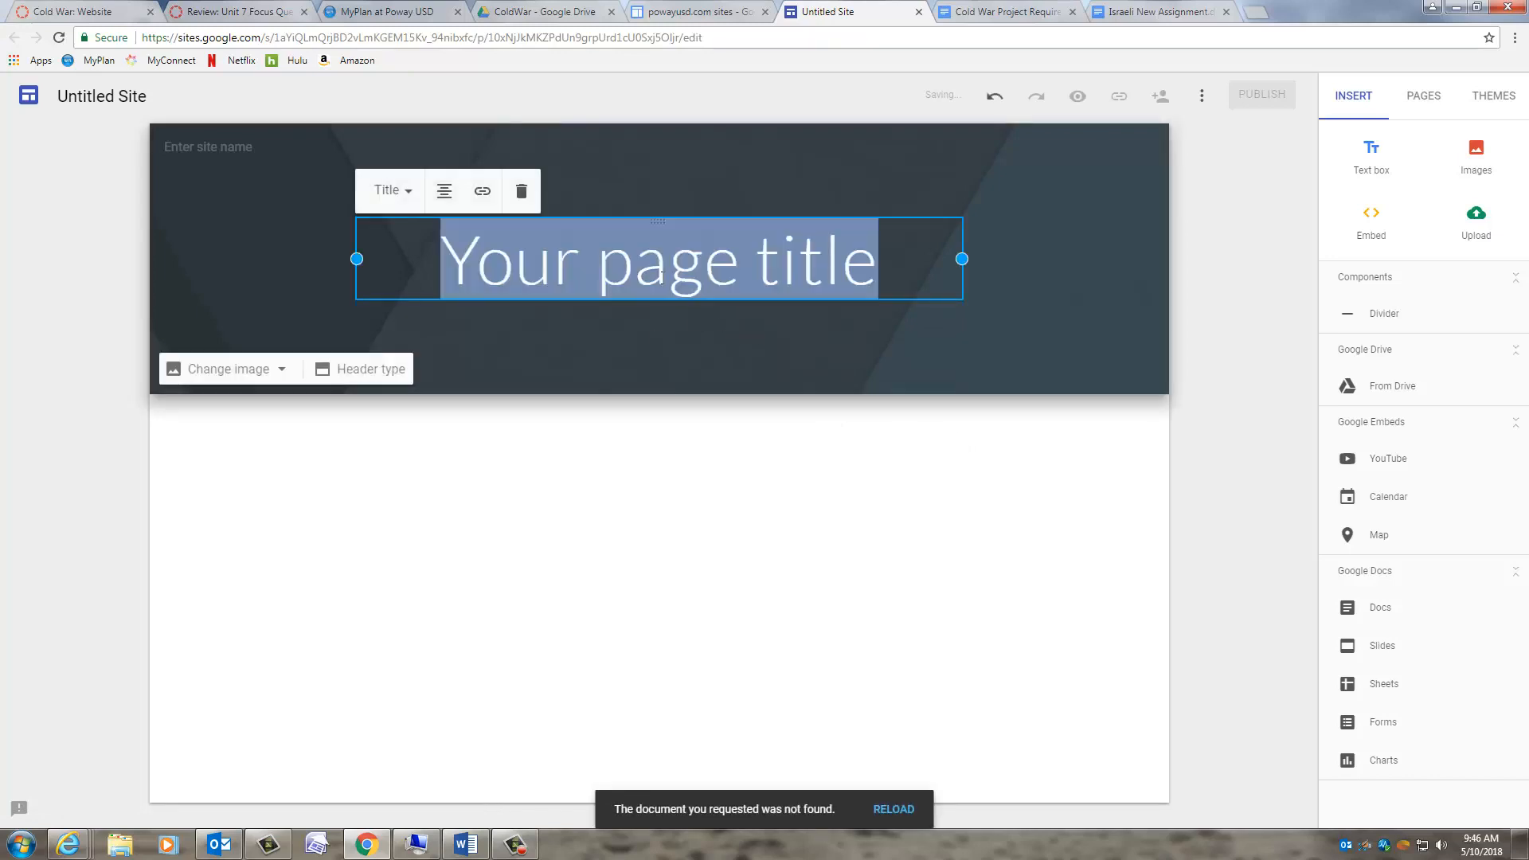
{"action": "double_click", "coordinate": [662, 277]}
{"action": "left_click", "coordinate": [661, 278]}
{"action": "type", "text": "Cold War"}
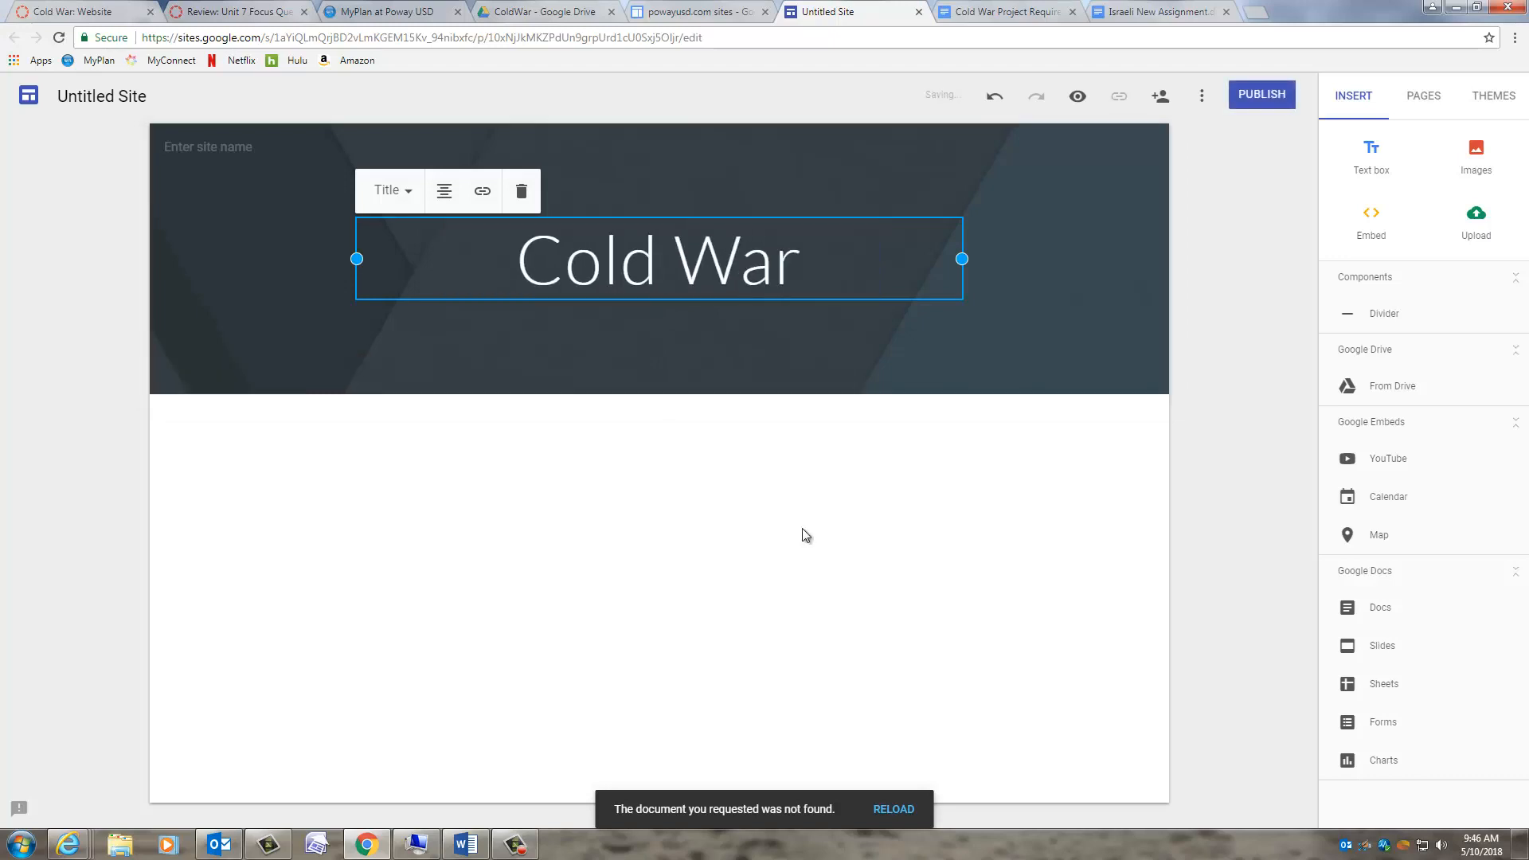
{"action": "left_click", "coordinate": [772, 557]}
{"action": "left_click", "coordinate": [231, 146]}
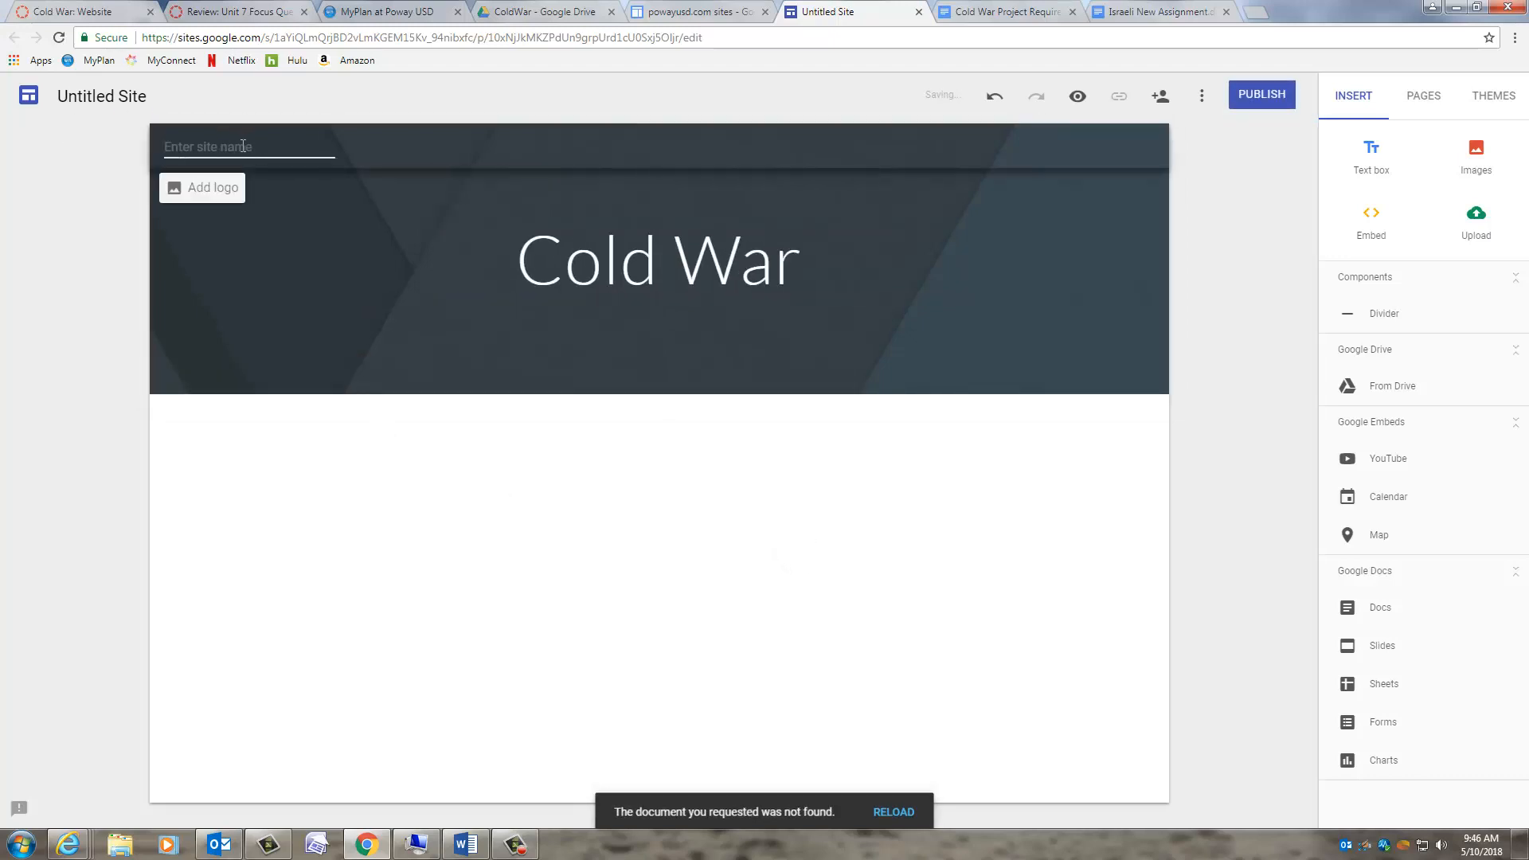
{"action": "left_click", "coordinate": [233, 198]}
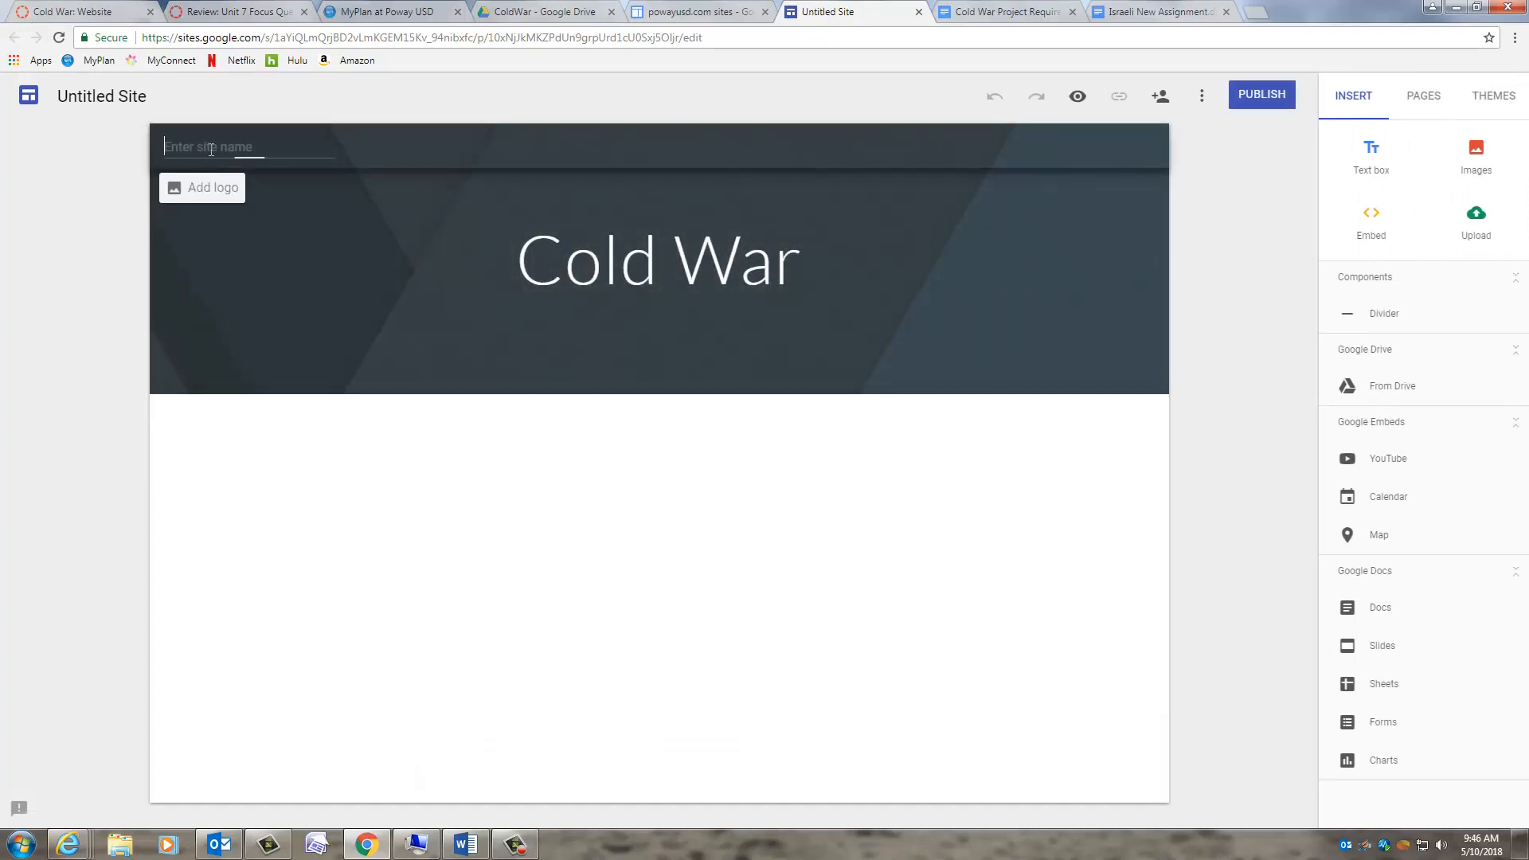
- Set site name 'Name 1, Name 2, Name 3' and rename the file 'Name 1, Name 2, Name 3 Cold War'
{"action": "type", "text": "Name 1, Name 2, Name "}
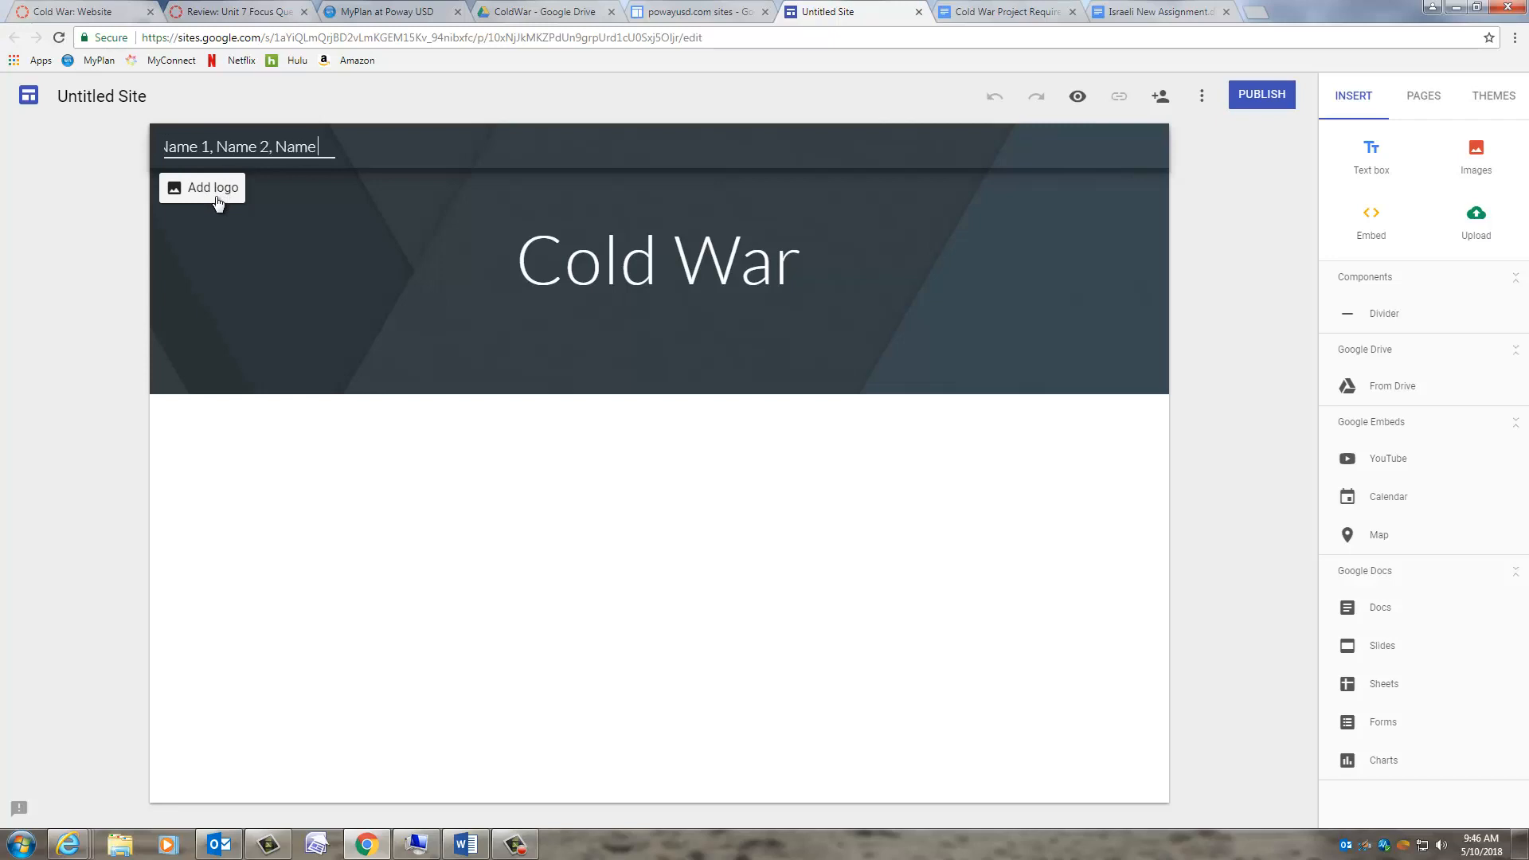
{"action": "type", "text": "3"}
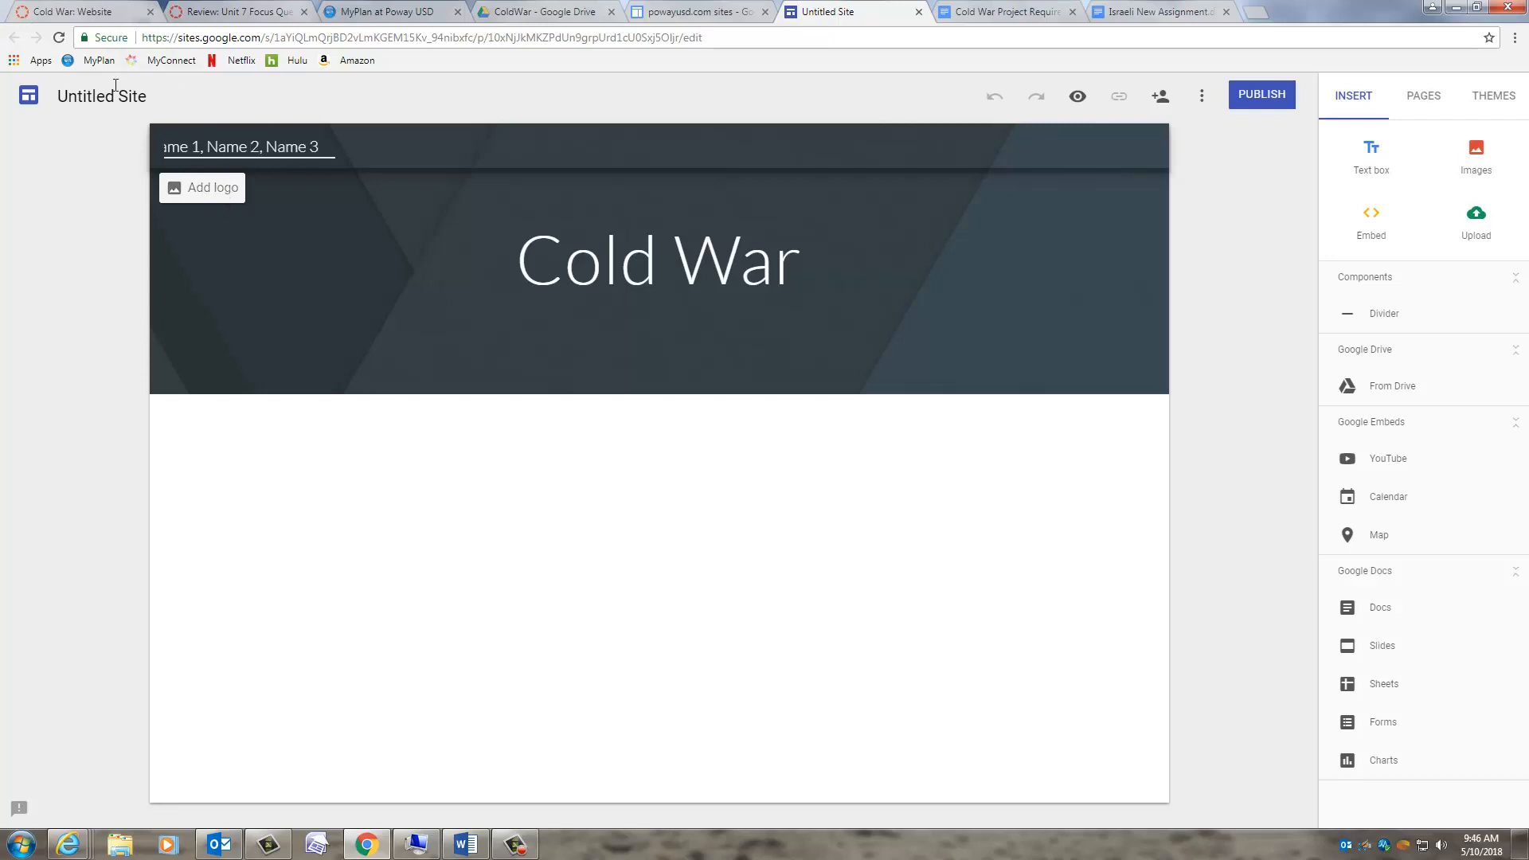
{"action": "left_click", "coordinate": [186, 94]}
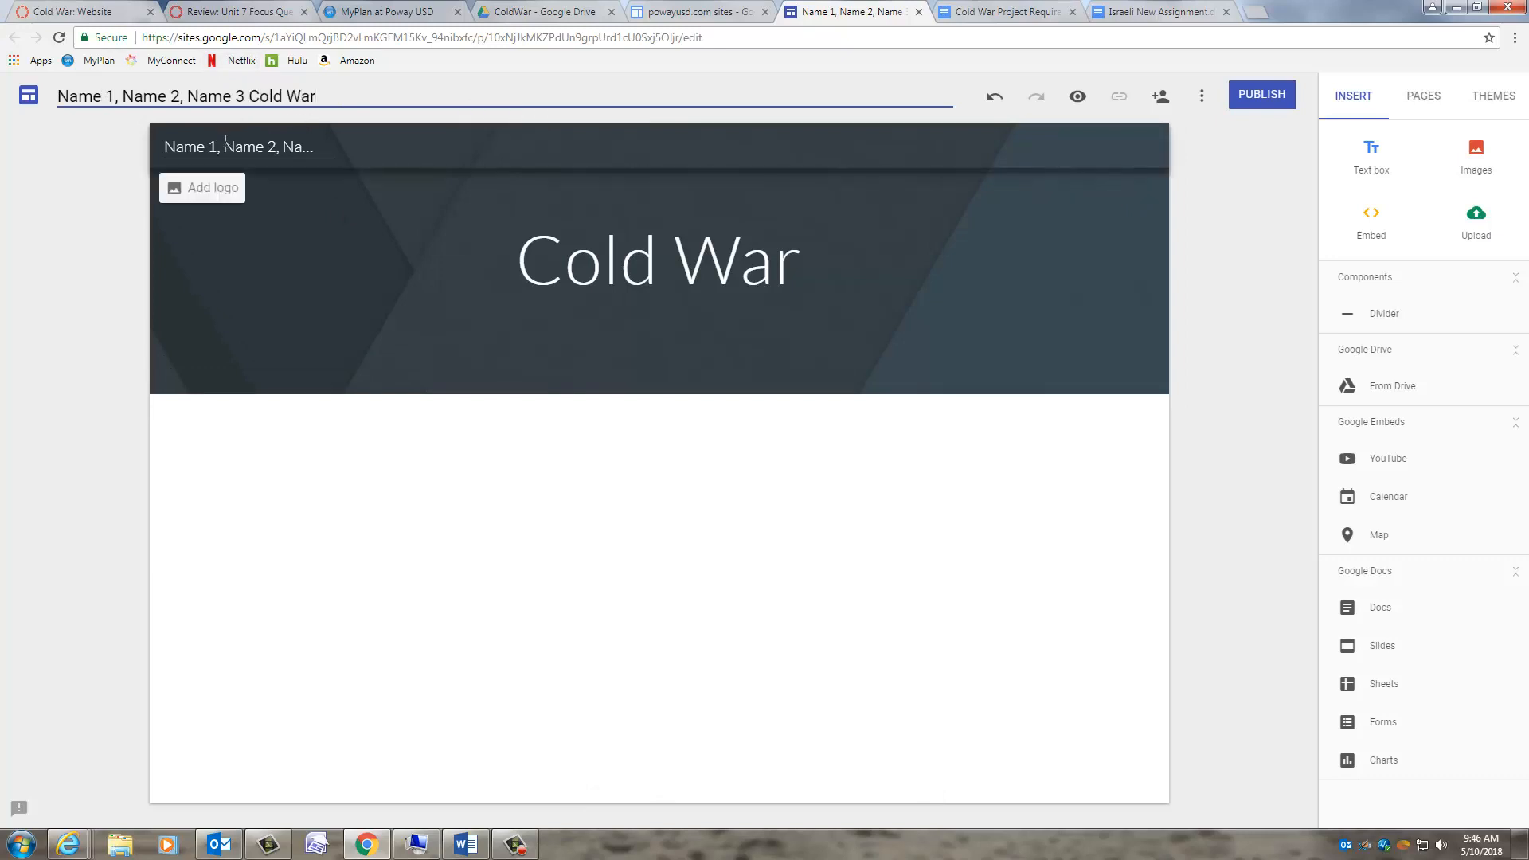
{"action": "left_click", "coordinate": [375, 459]}
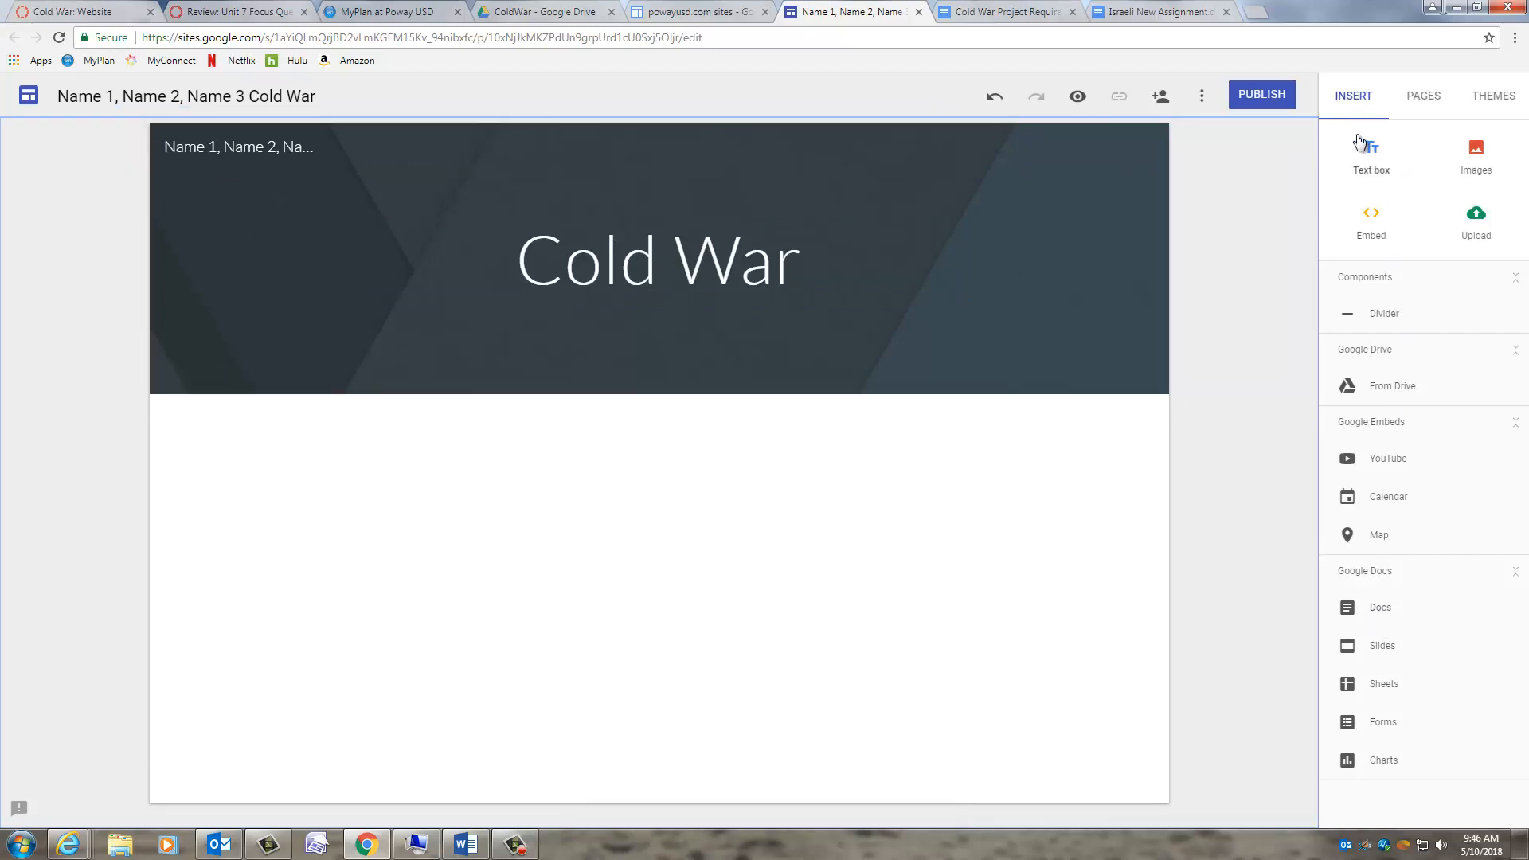
{"action": "left_click", "coordinate": [1161, 97]}
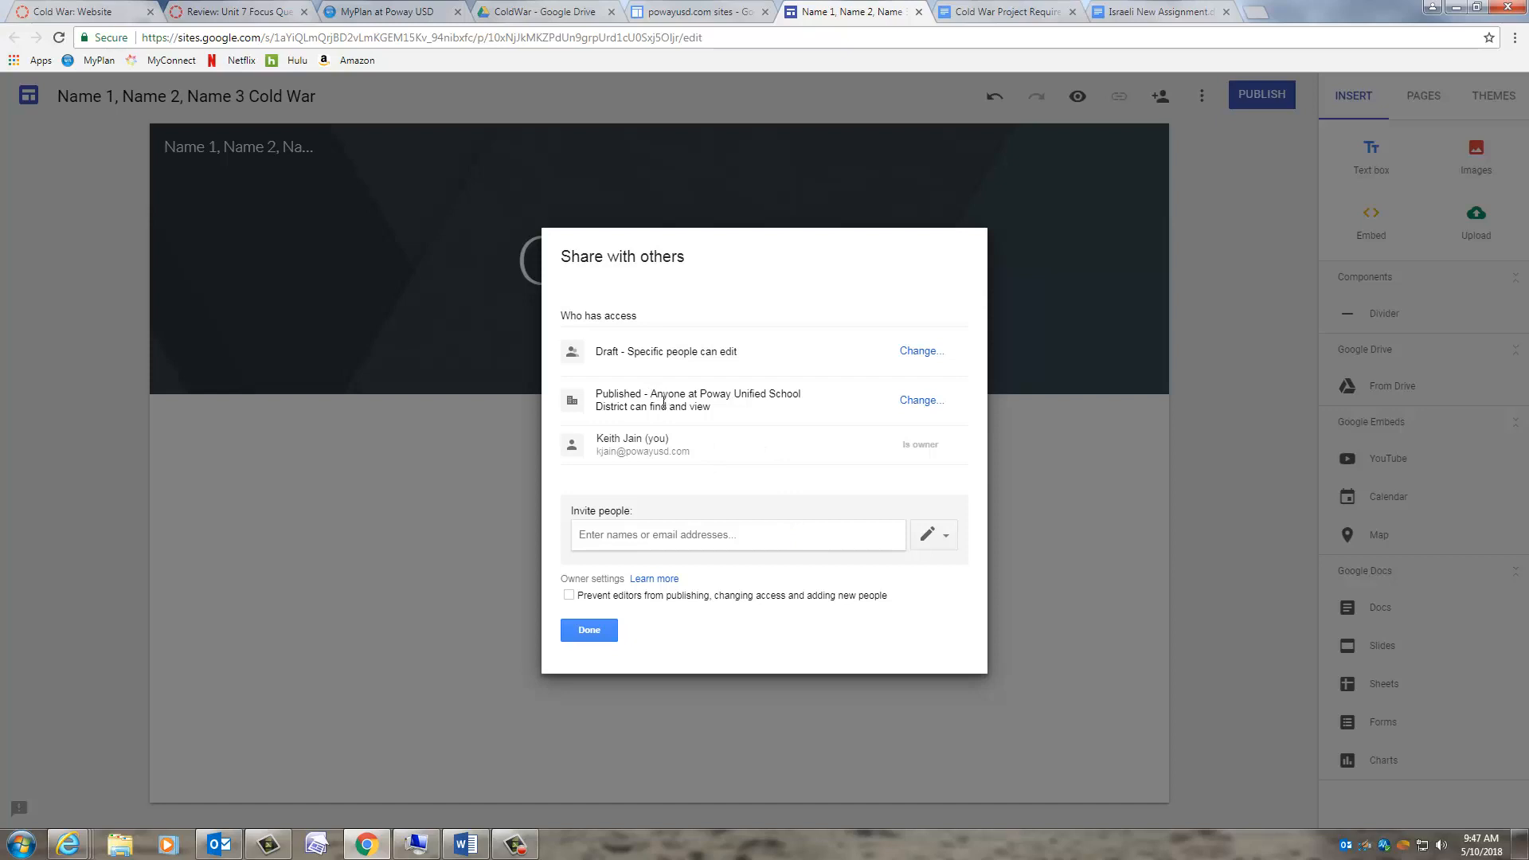
{"action": "left_click", "coordinate": [945, 537]}
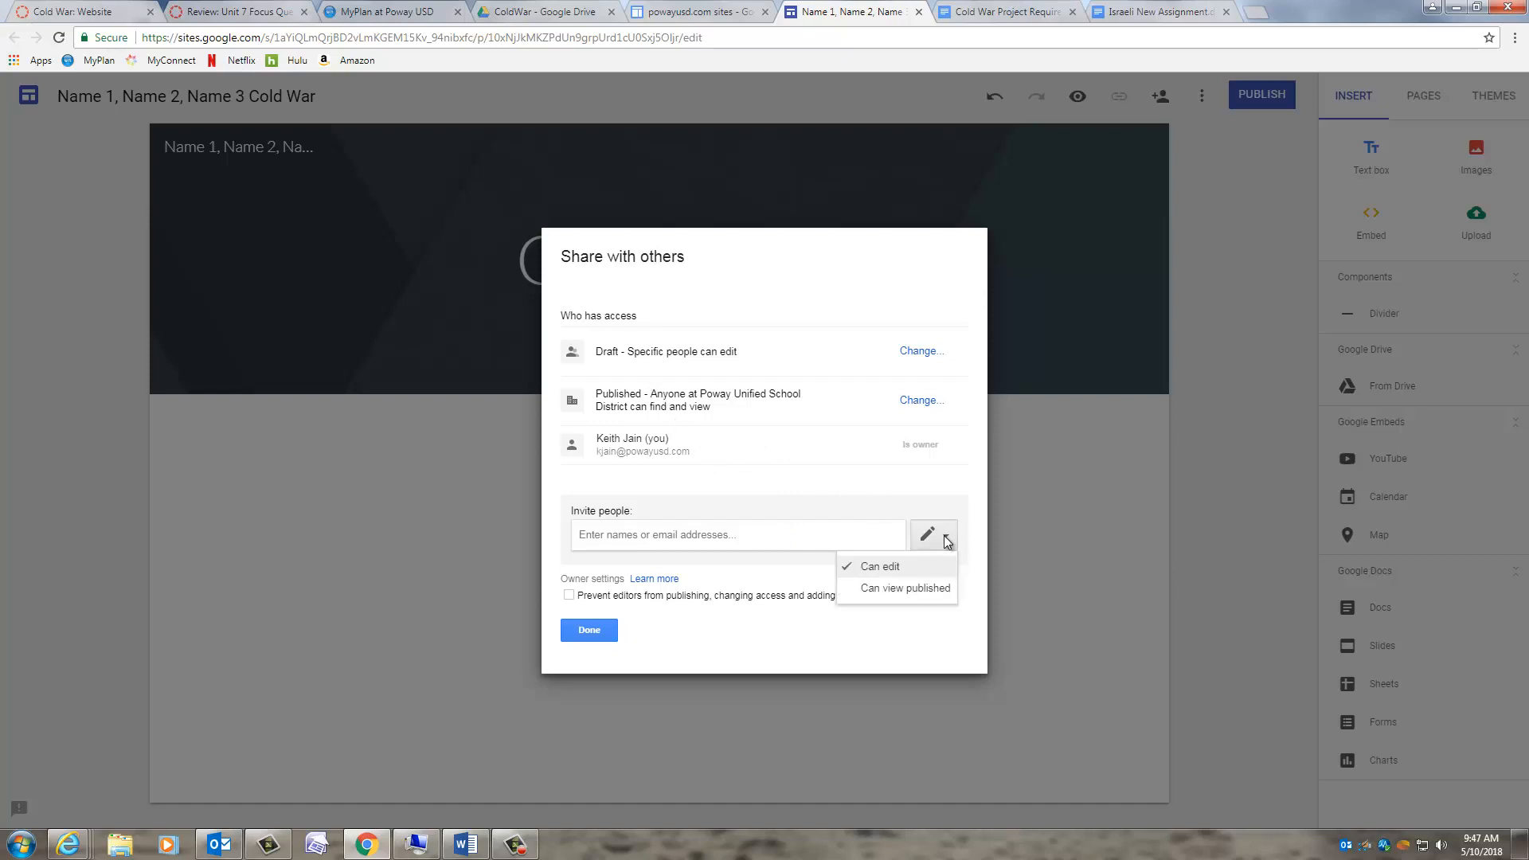
{"action": "left_click", "coordinate": [955, 535]}
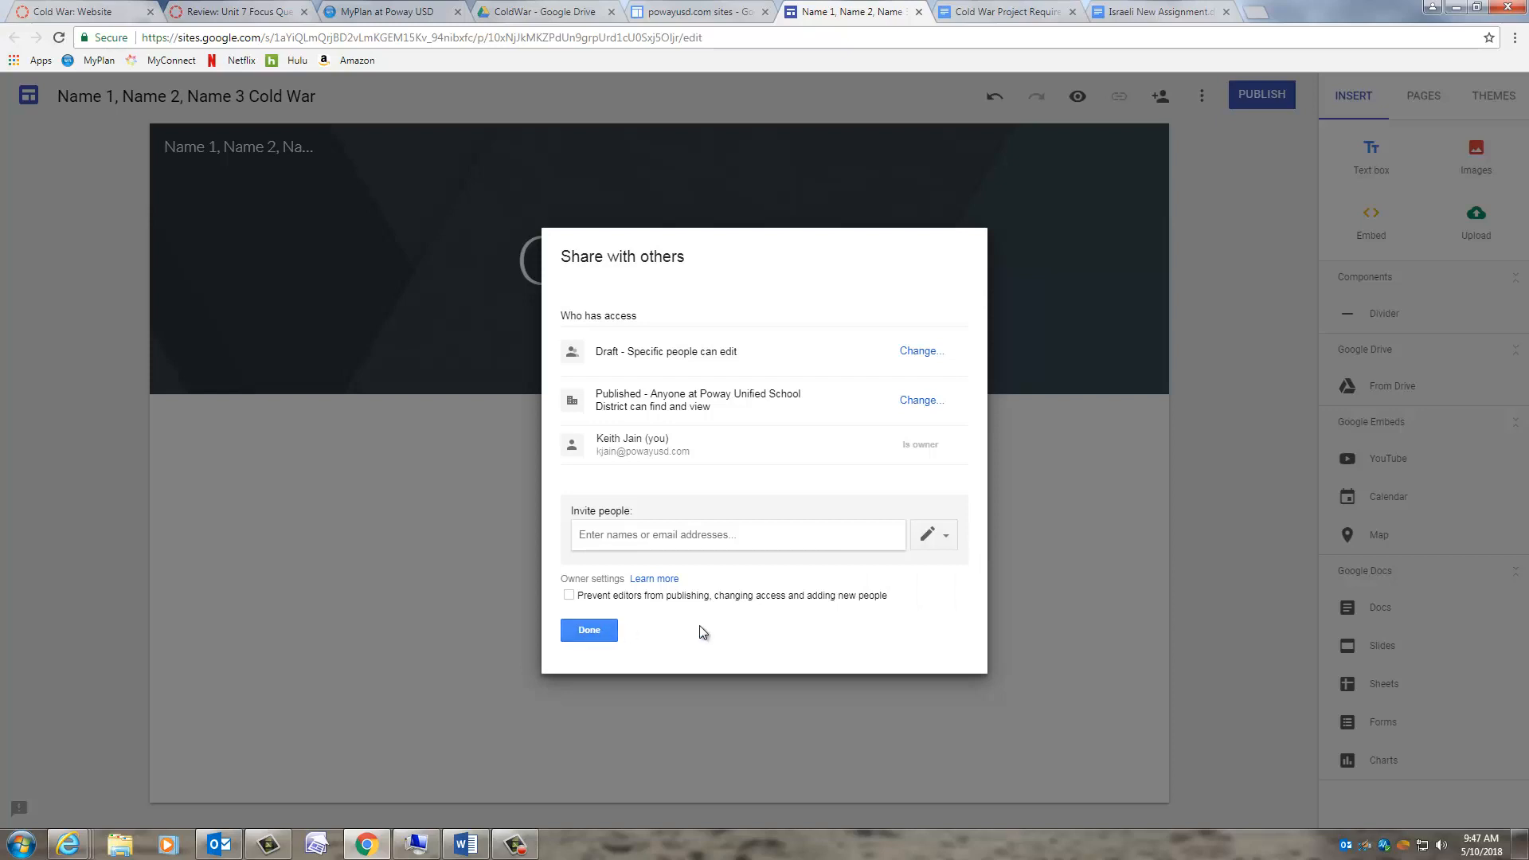
{"action": "left_click", "coordinate": [597, 637]}
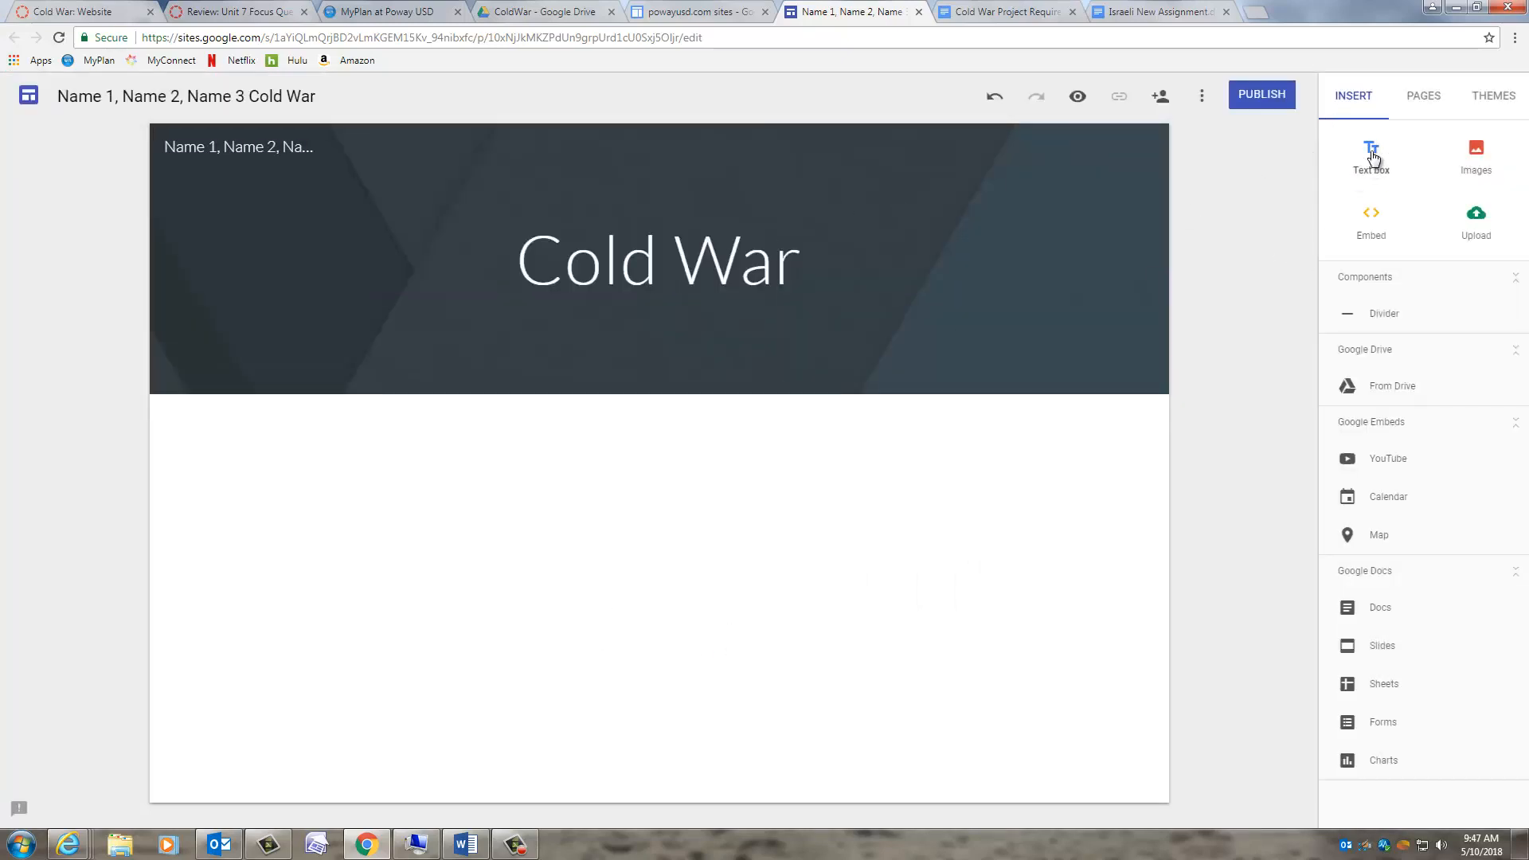
- Insert a full-width text box section under the header, then duplicate it and delete the duplicate
{"action": "left_click", "coordinate": [1356, 148]}
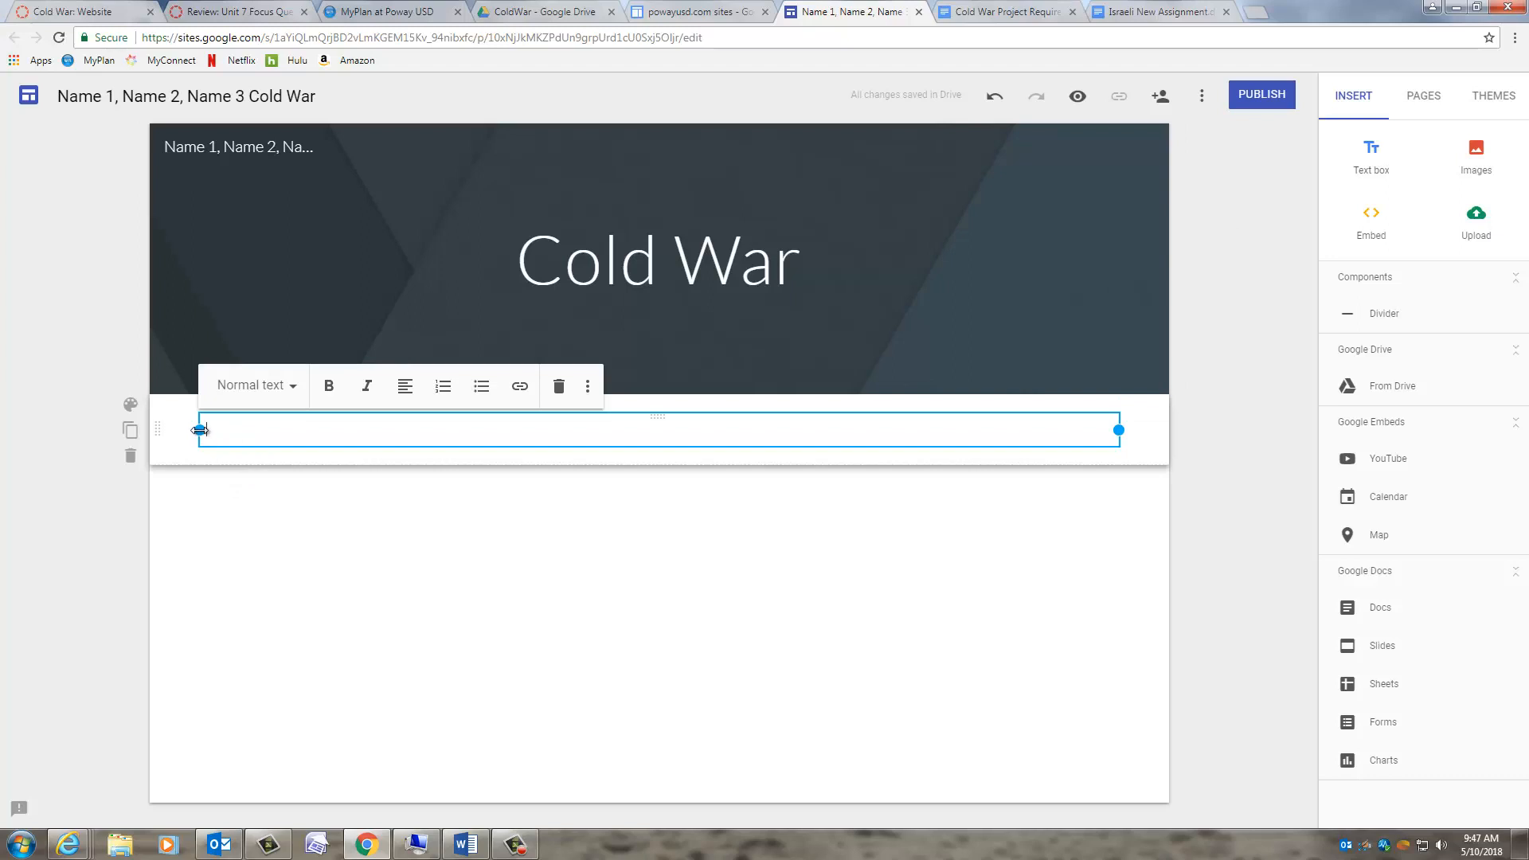
{"action": "left_click_drag", "start_coordinate": [199, 430], "coordinate": [446, 436]}
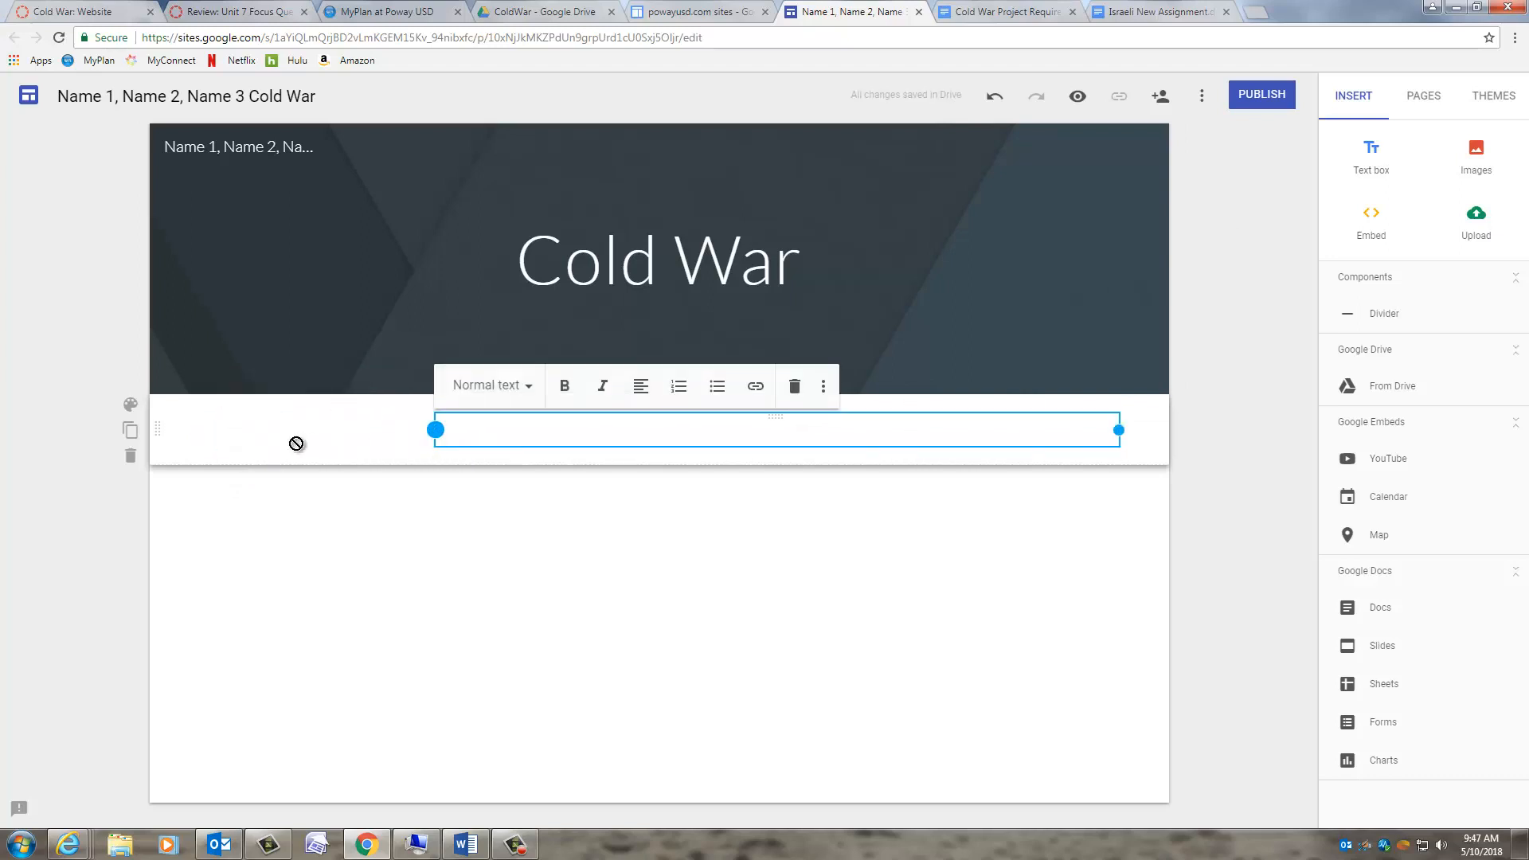
{"action": "left_click_drag", "start_coordinate": [296, 443], "coordinate": [202, 430]}
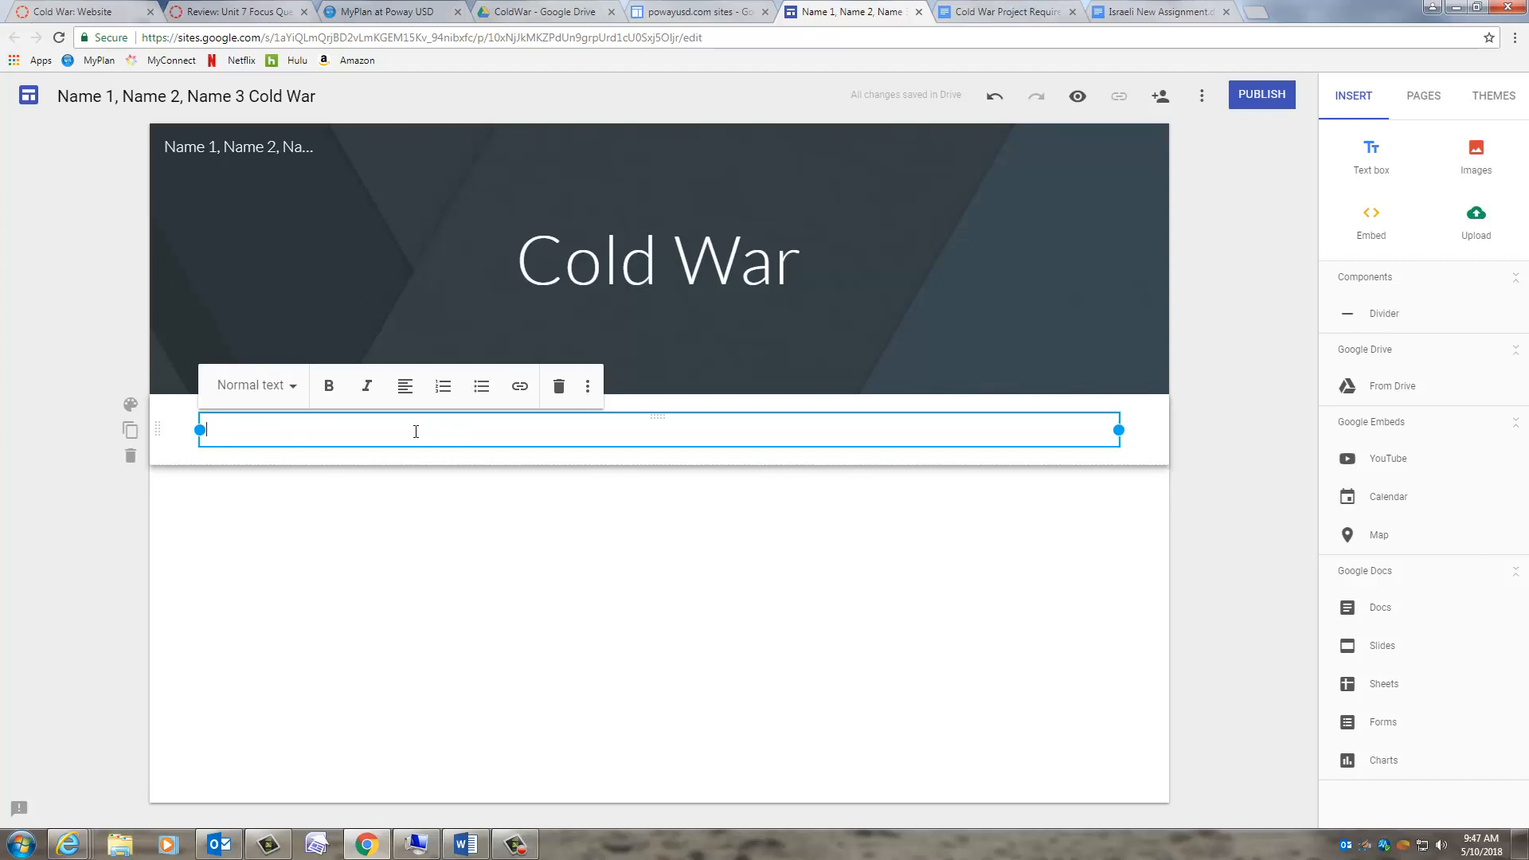
{"action": "left_click", "coordinate": [130, 406]}
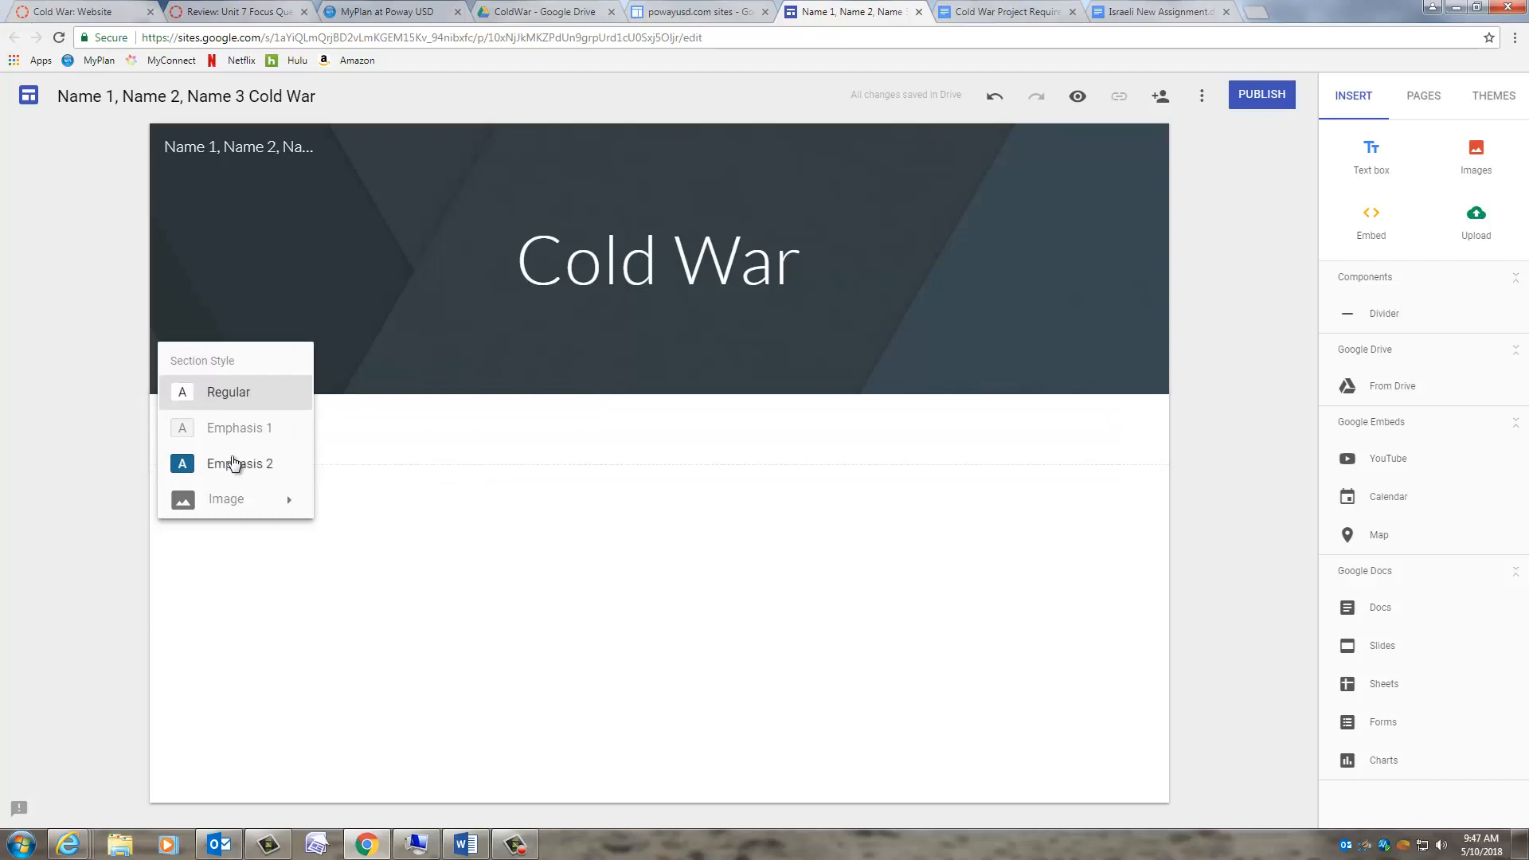
{"action": "left_click", "coordinate": [131, 430]}
{"action": "left_click", "coordinate": [131, 430]}
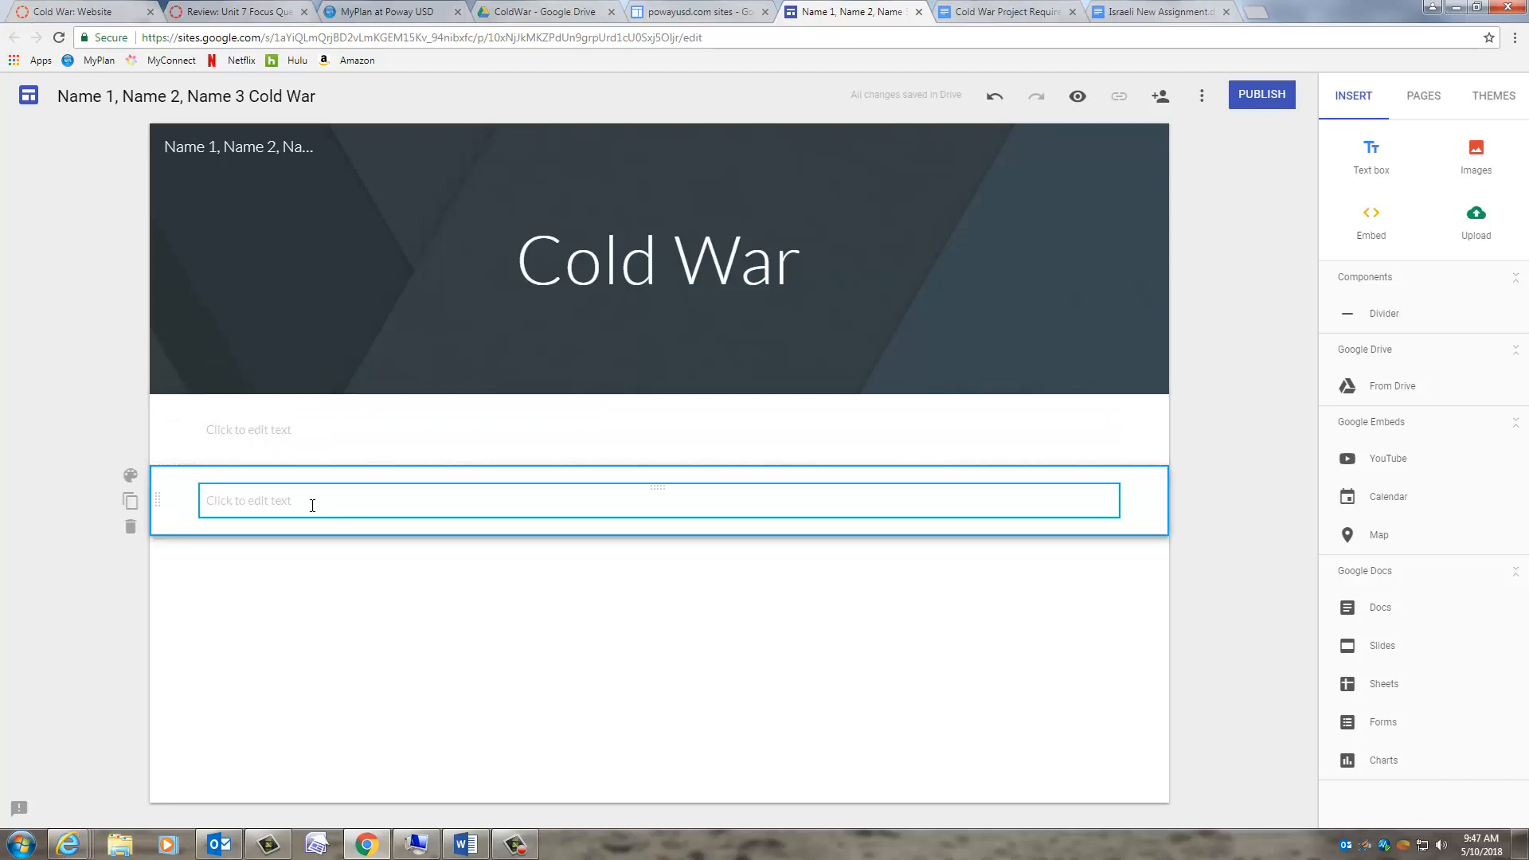
{"action": "left_click", "coordinate": [129, 527]}
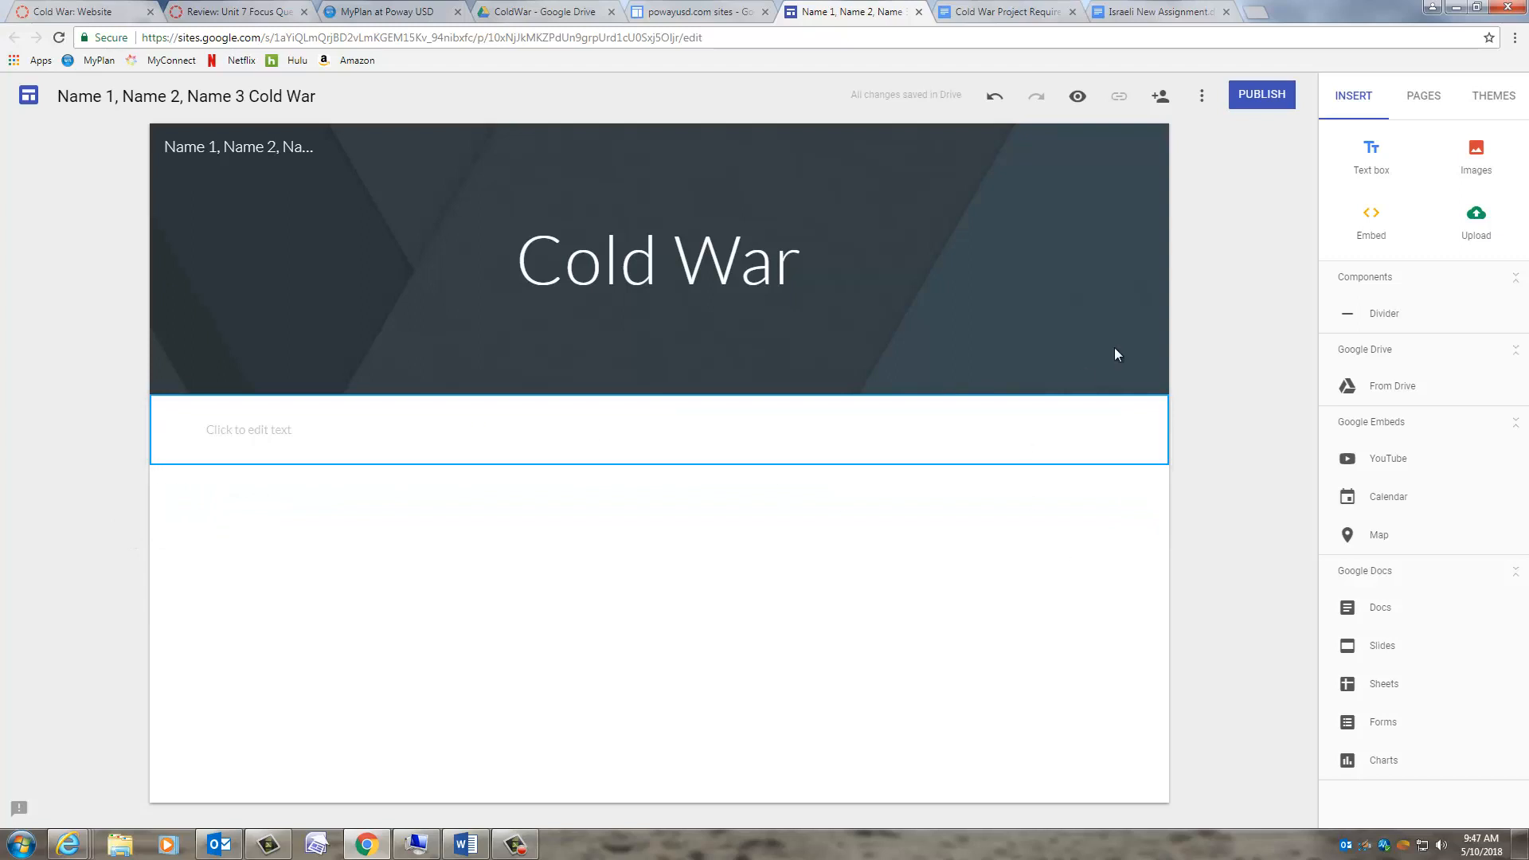
{"action": "left_click", "coordinate": [1477, 157]}
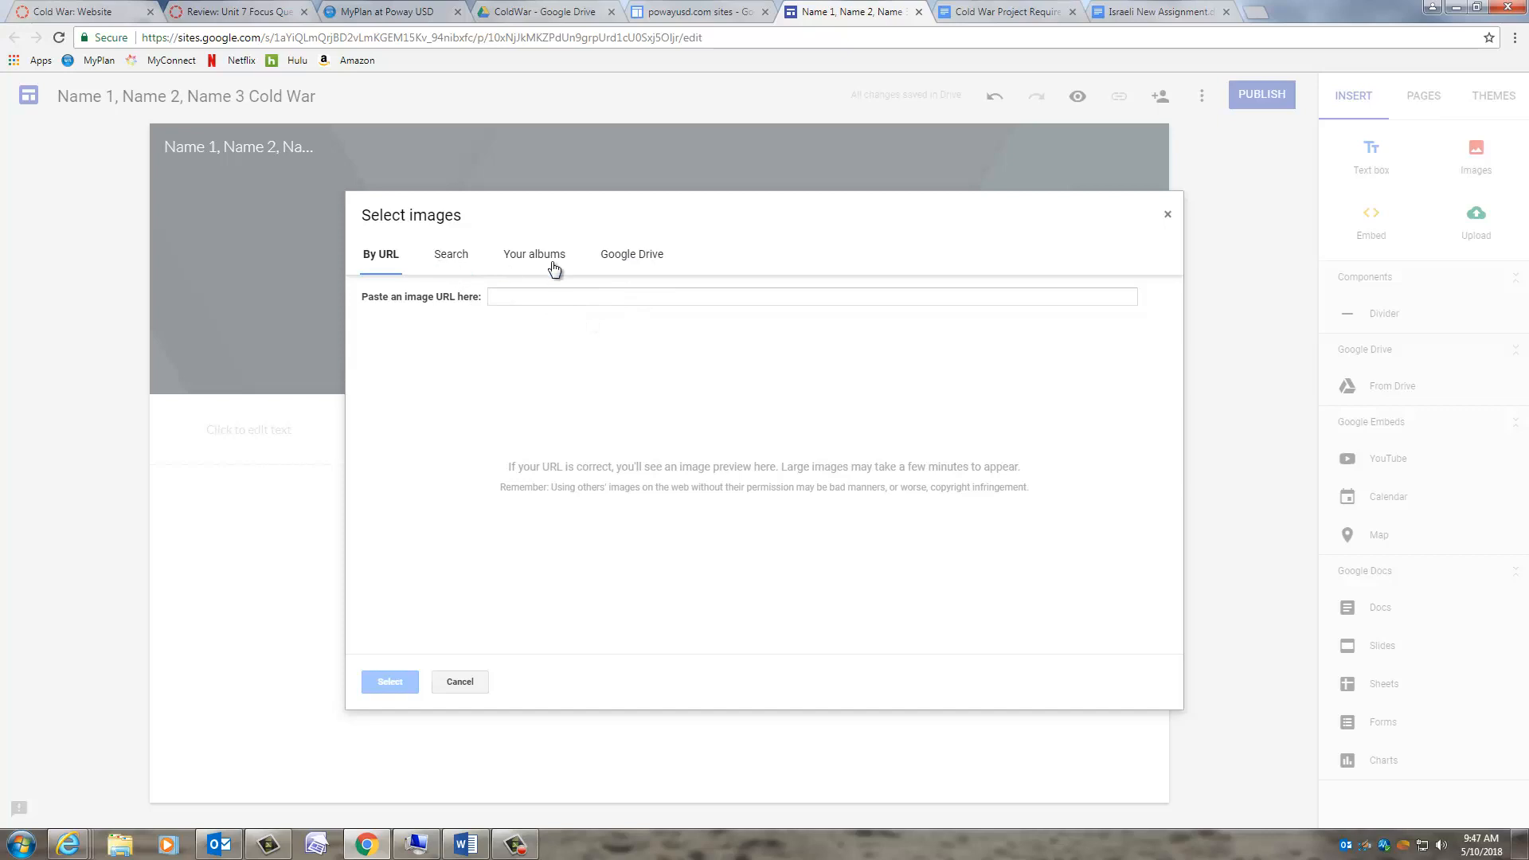
{"action": "left_click", "coordinate": [632, 260]}
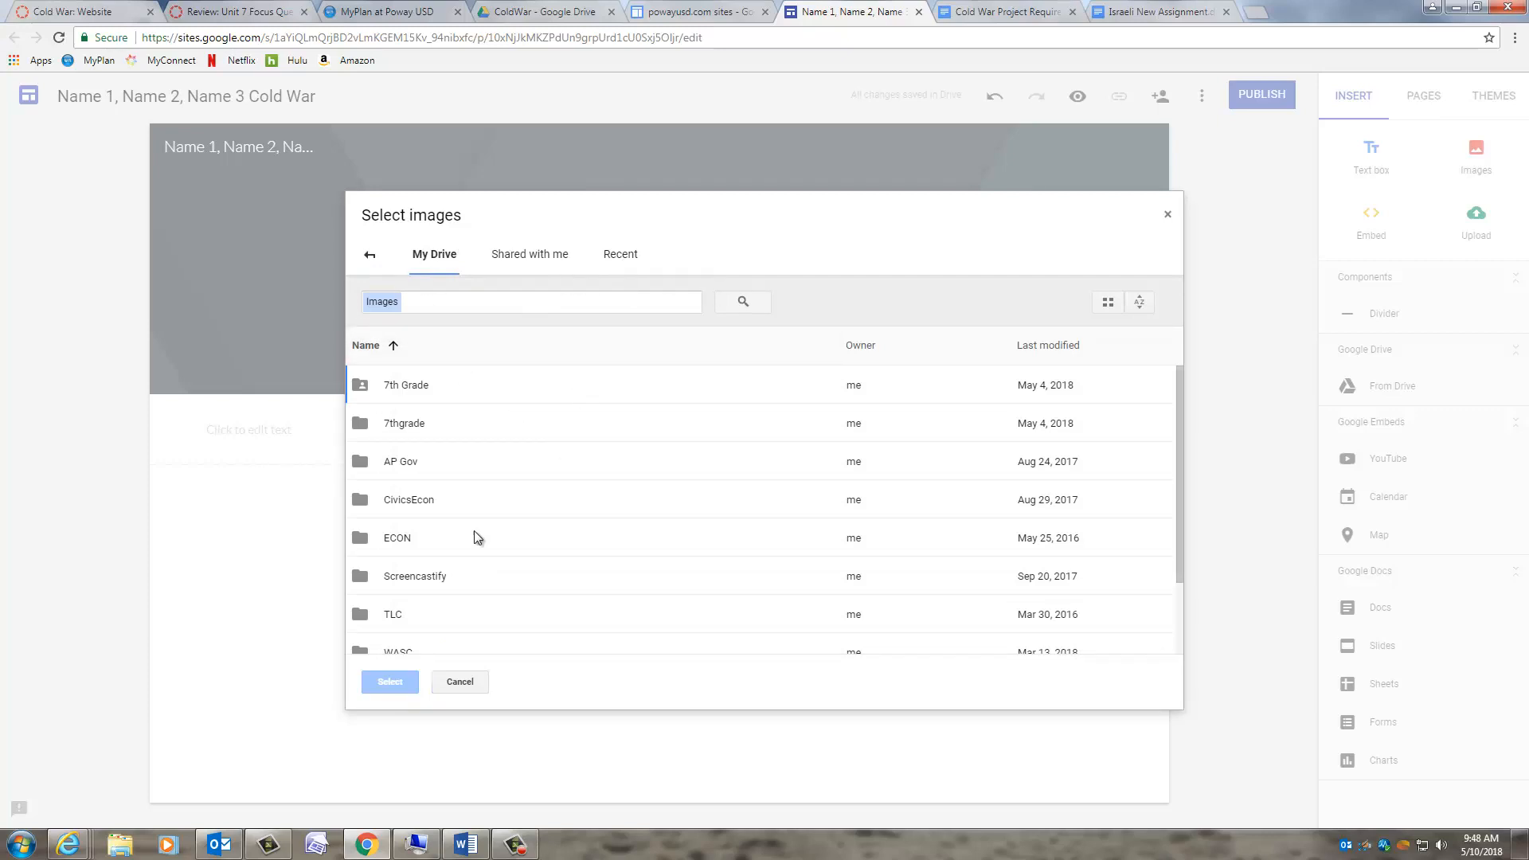
{"action": "left_click", "coordinate": [369, 255]}
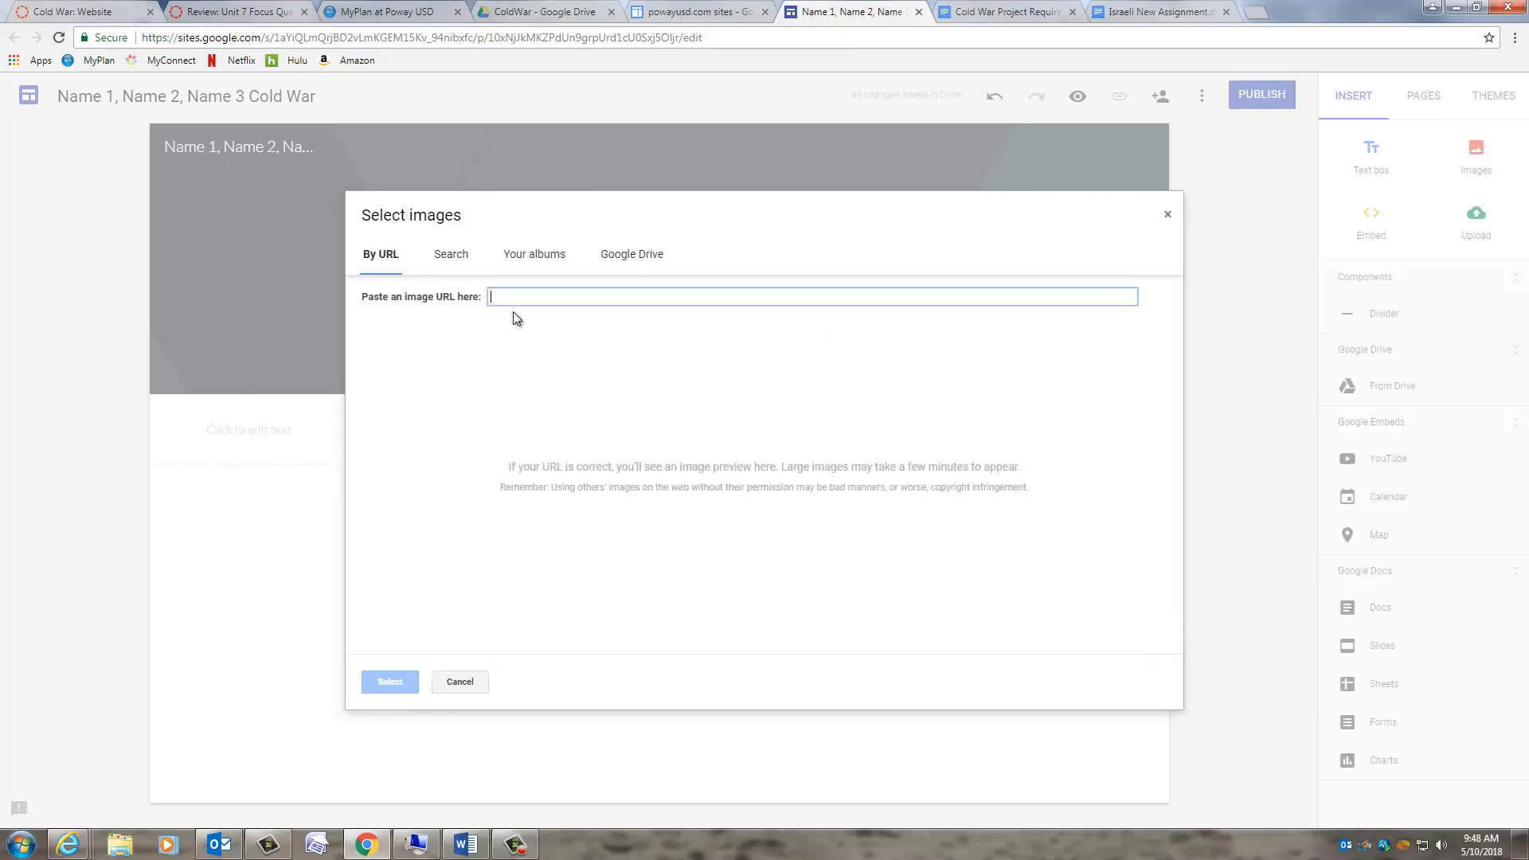
{"action": "left_click", "coordinate": [457, 683]}
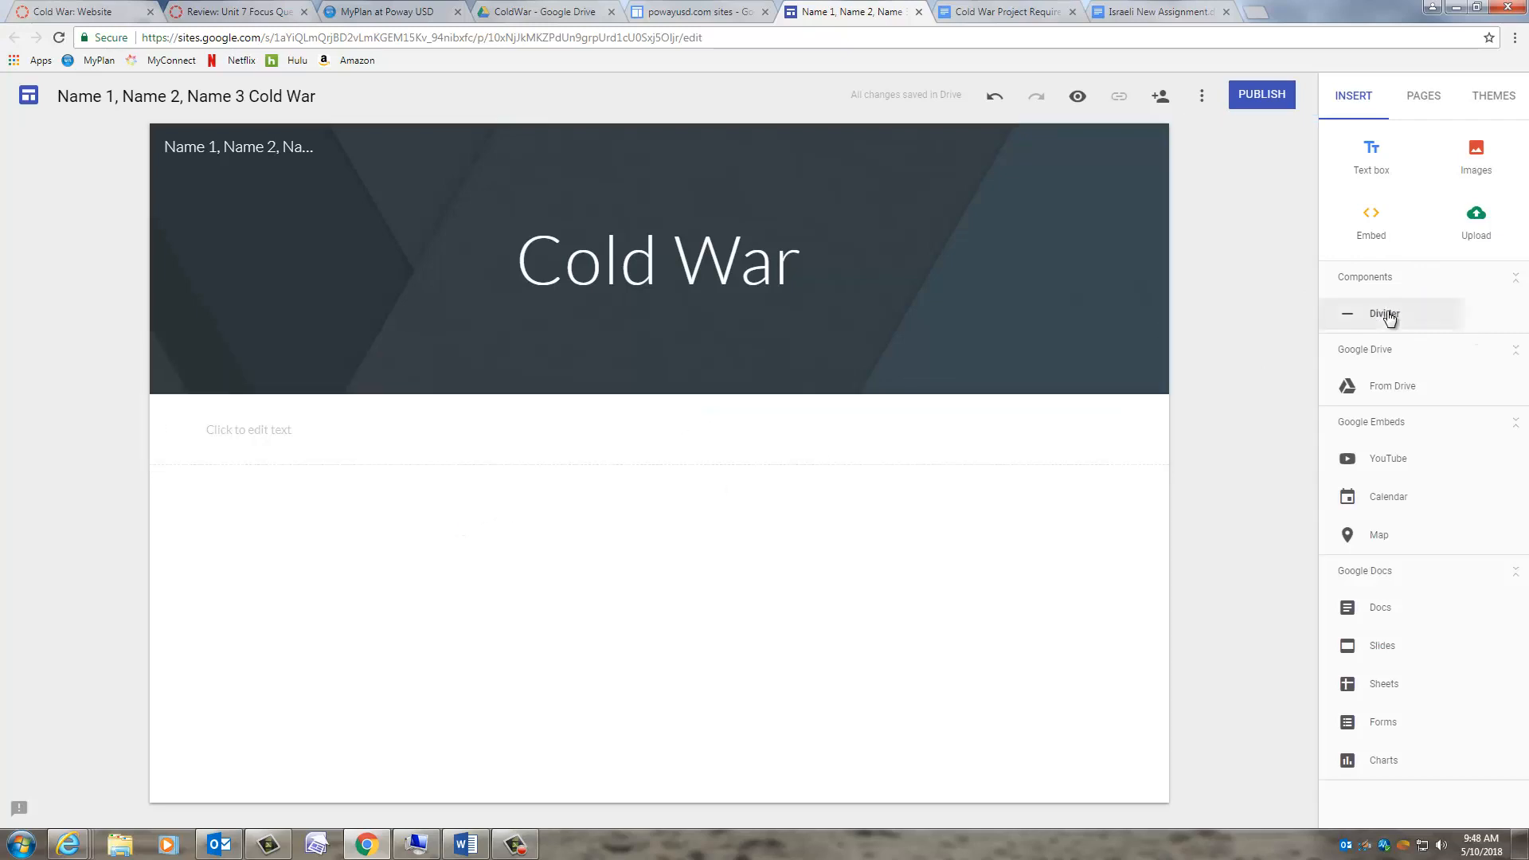
- Place a Divider component below the empty text section
{"action": "left_click_drag", "start_coordinate": [1390, 317], "coordinate": [383, 536]}
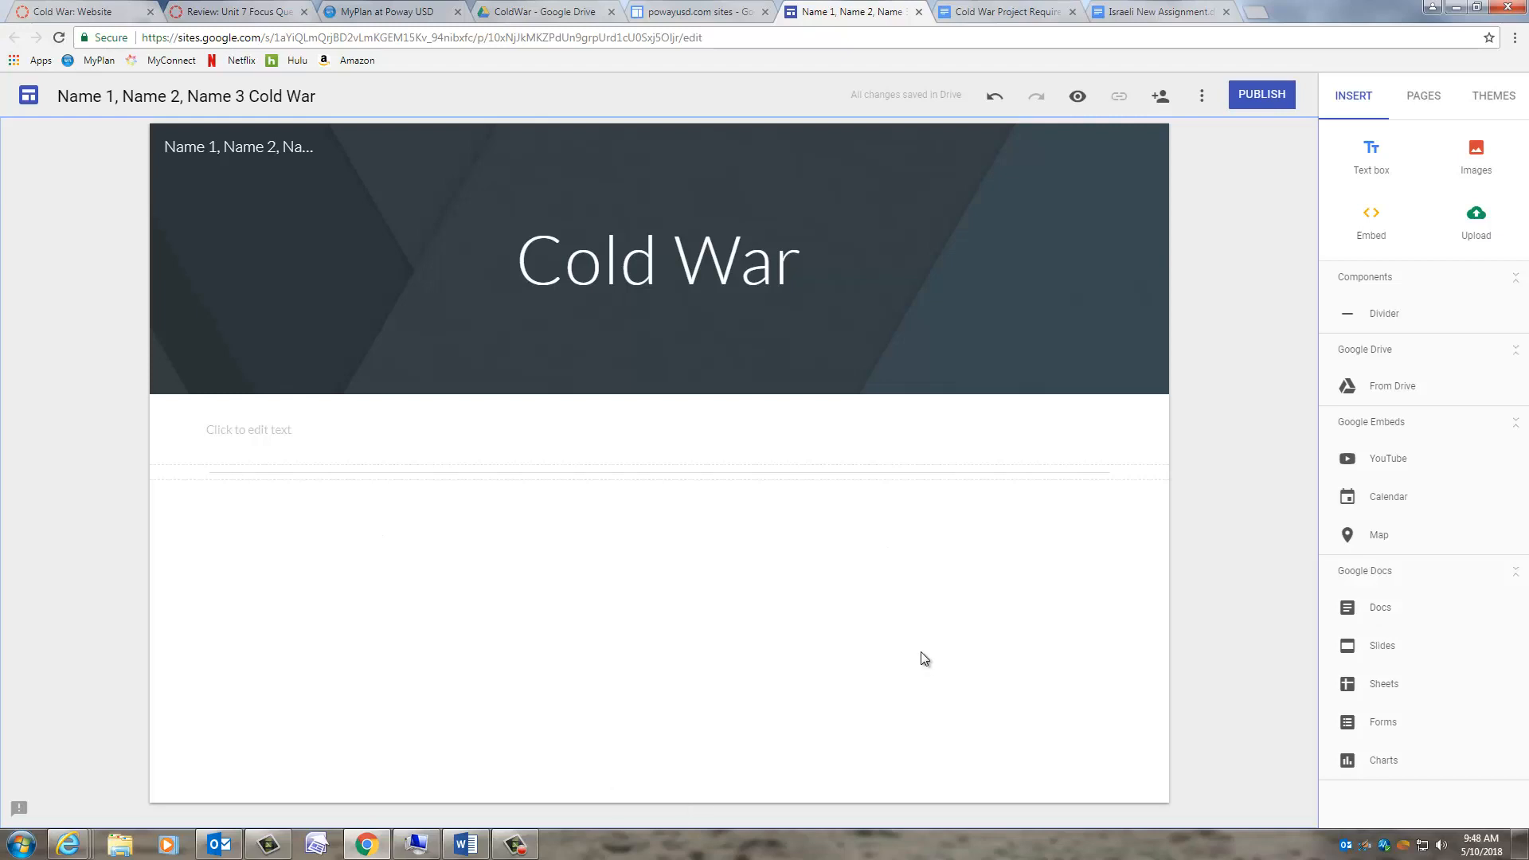
- Embed the Cold War Project Requirements Google Doc below the divider
{"action": "left_click", "coordinate": [1380, 609]}
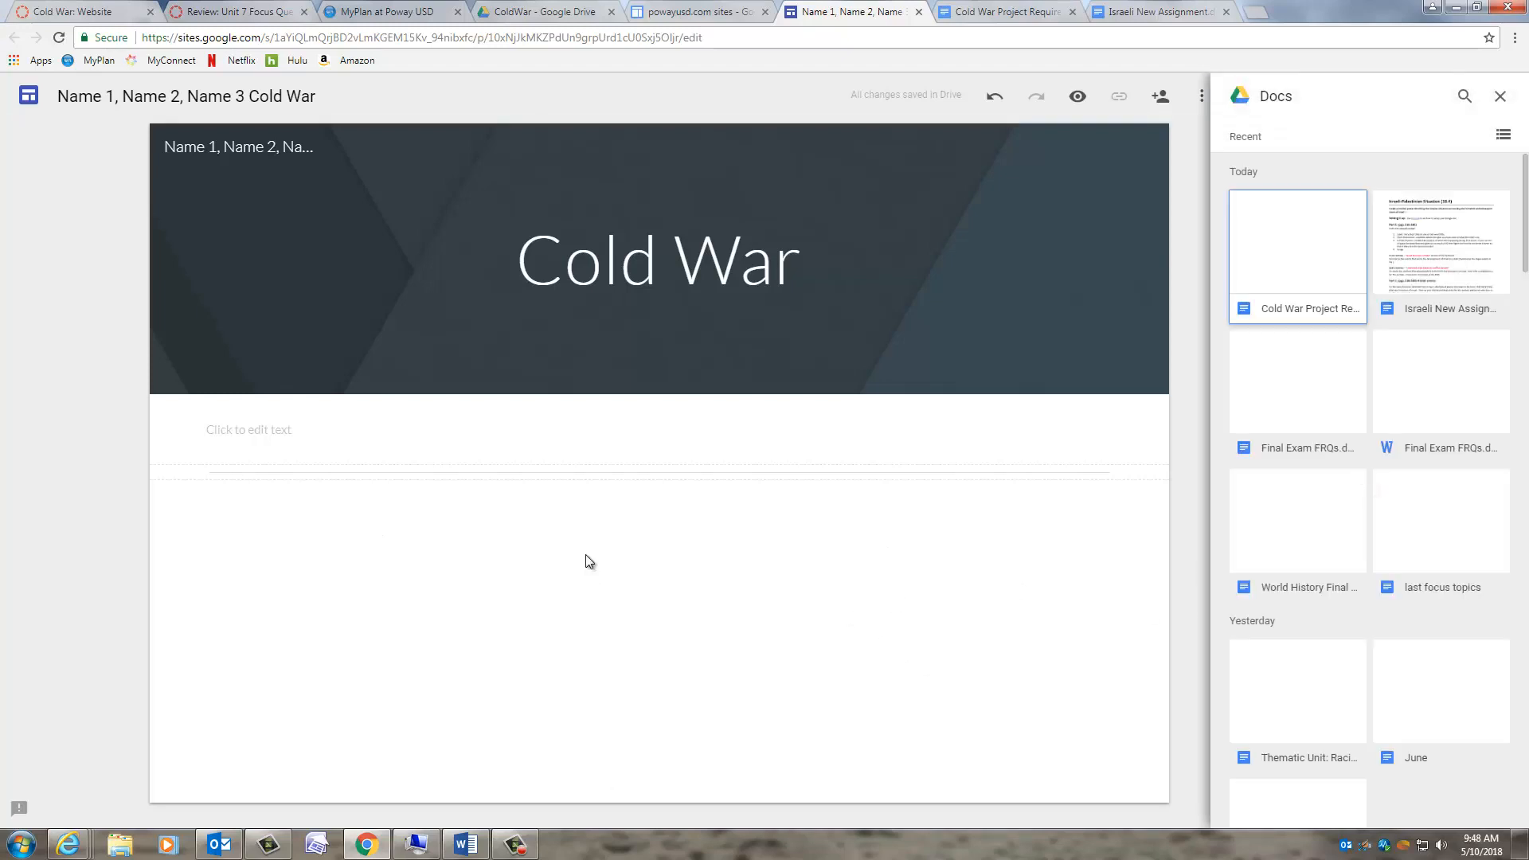
{"action": "left_click", "coordinate": [1303, 232]}
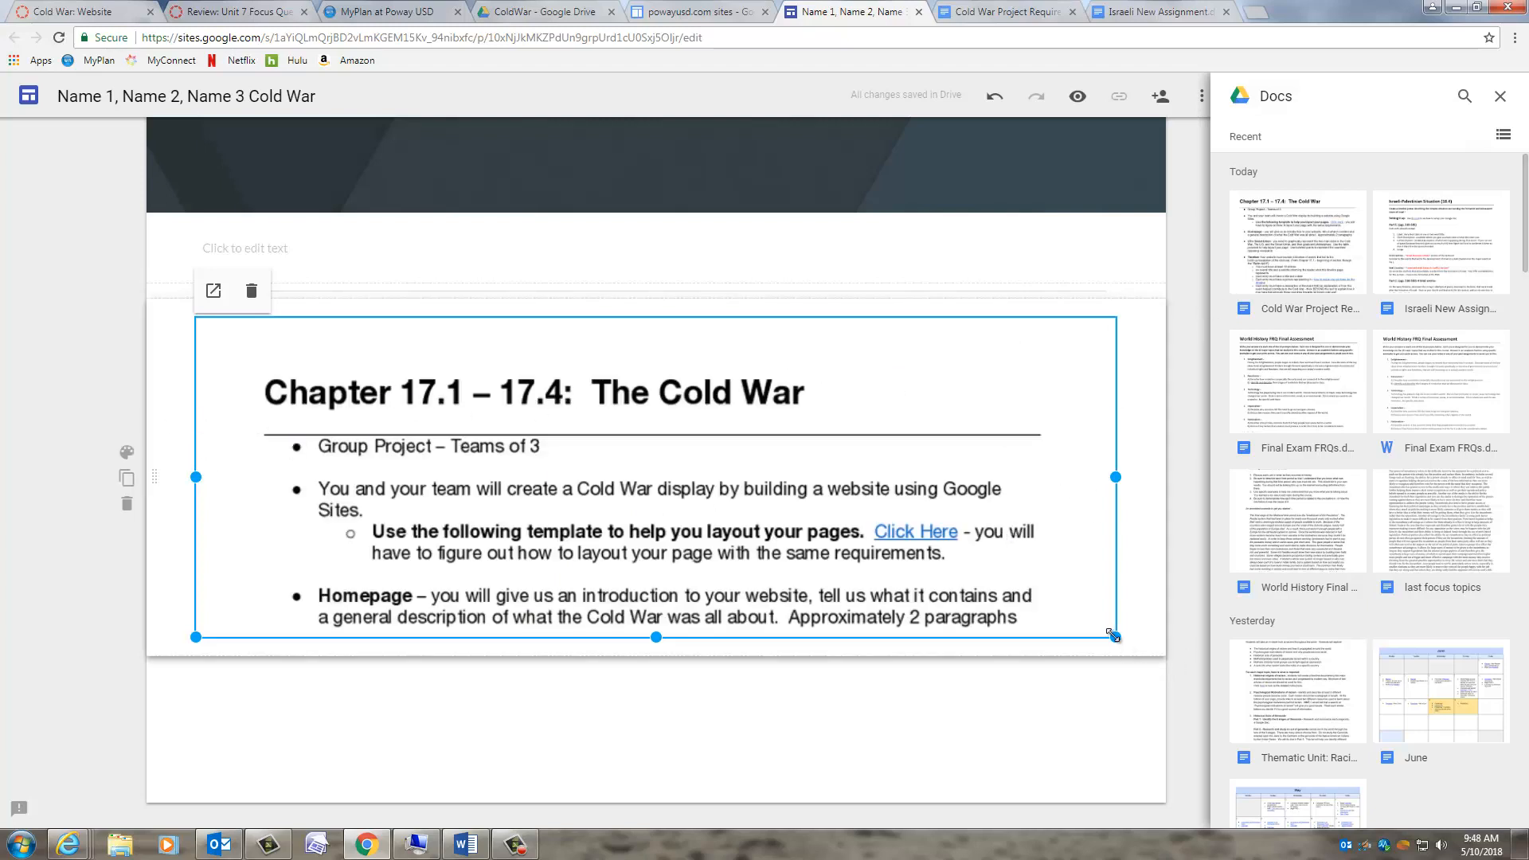
- Resize the embedded 'Chapter 17.1 – 17.4' Doc wider and taller, then close the Docs list
{"action": "left_click_drag", "start_coordinate": [1111, 630], "coordinate": [1030, 580]}
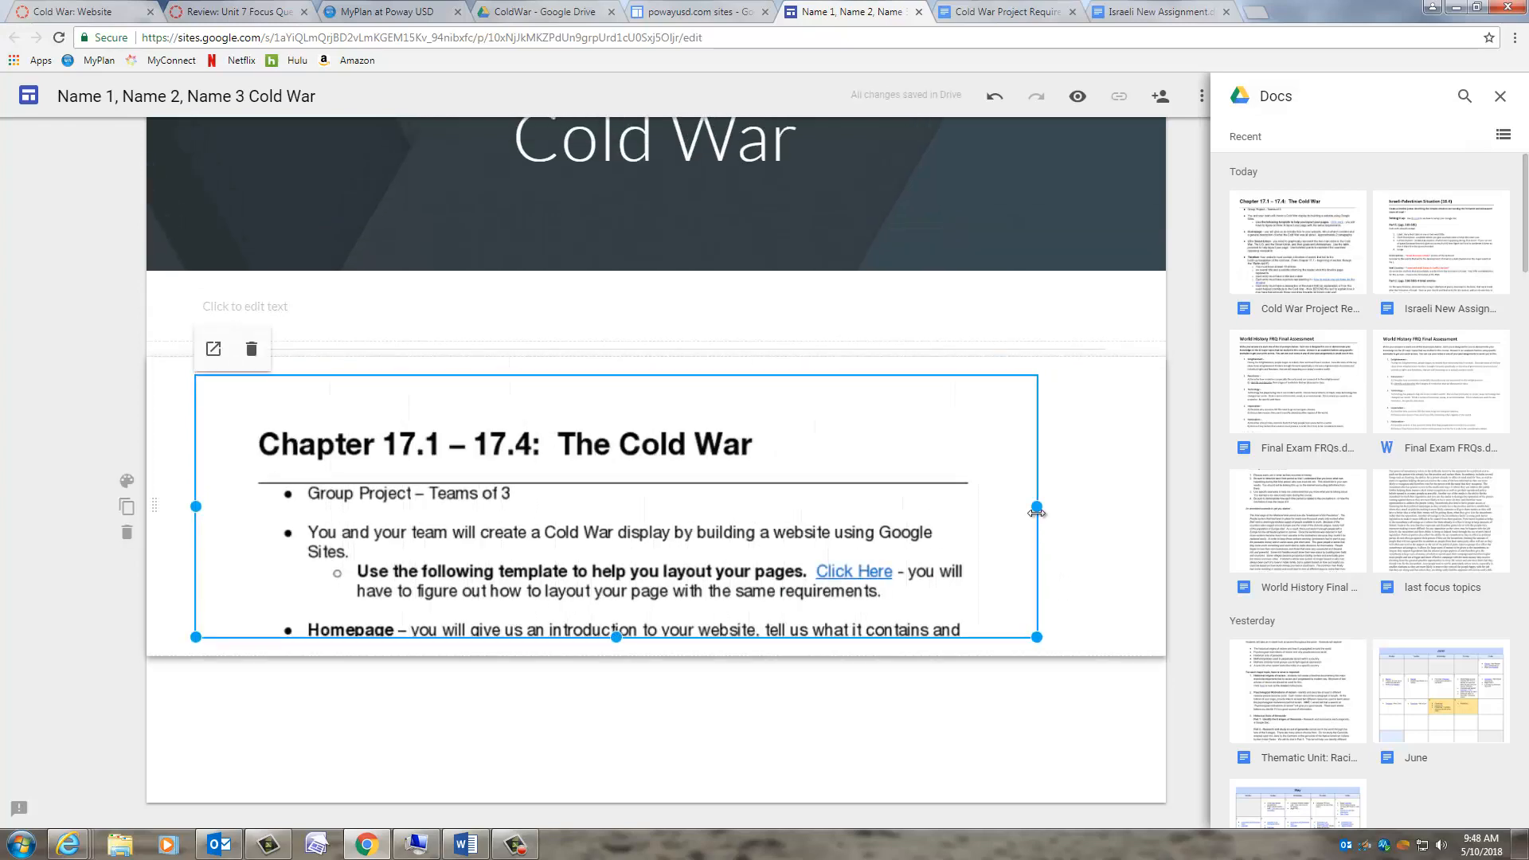
{"action": "left_click_drag", "start_coordinate": [1033, 635], "coordinate": [1113, 679]}
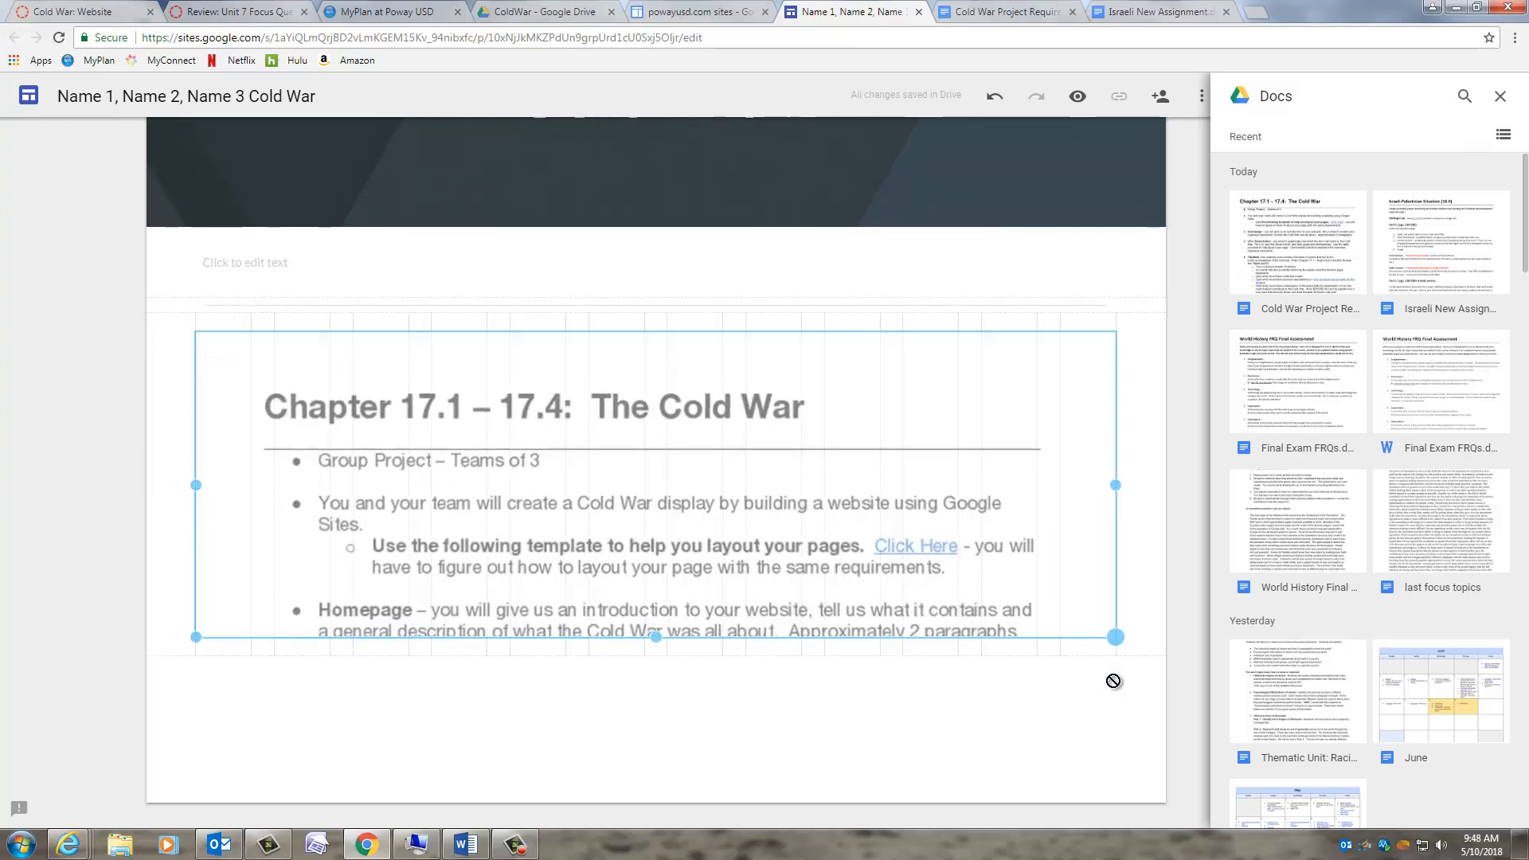
{"action": "left_click_drag", "start_coordinate": [656, 637], "coordinate": [659, 721]}
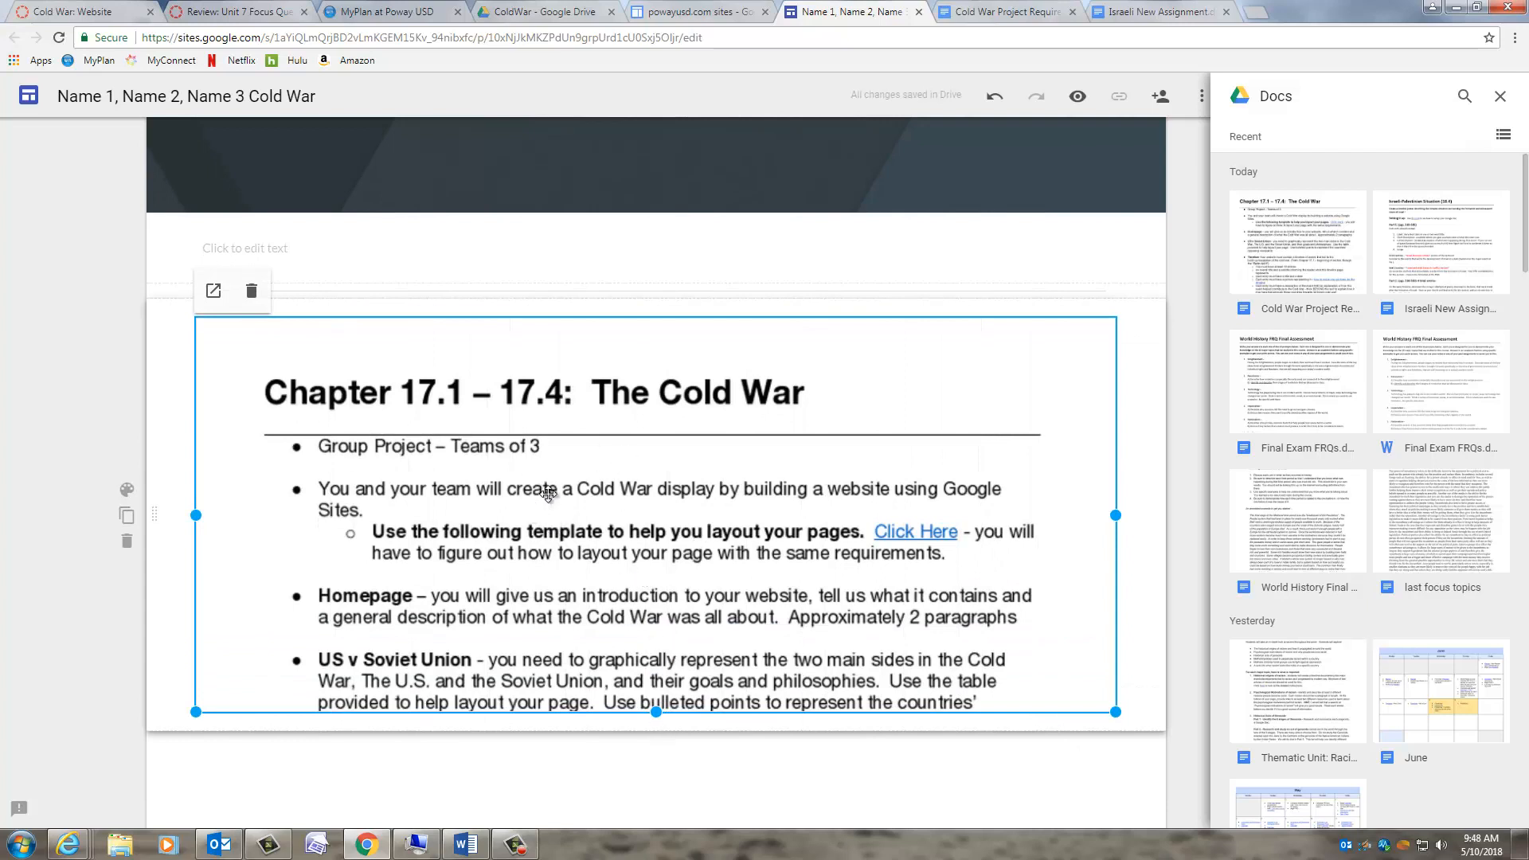
{"action": "scroll", "coordinate": [994, 644], "scroll_direction": "down", "scroll_amount": 1}
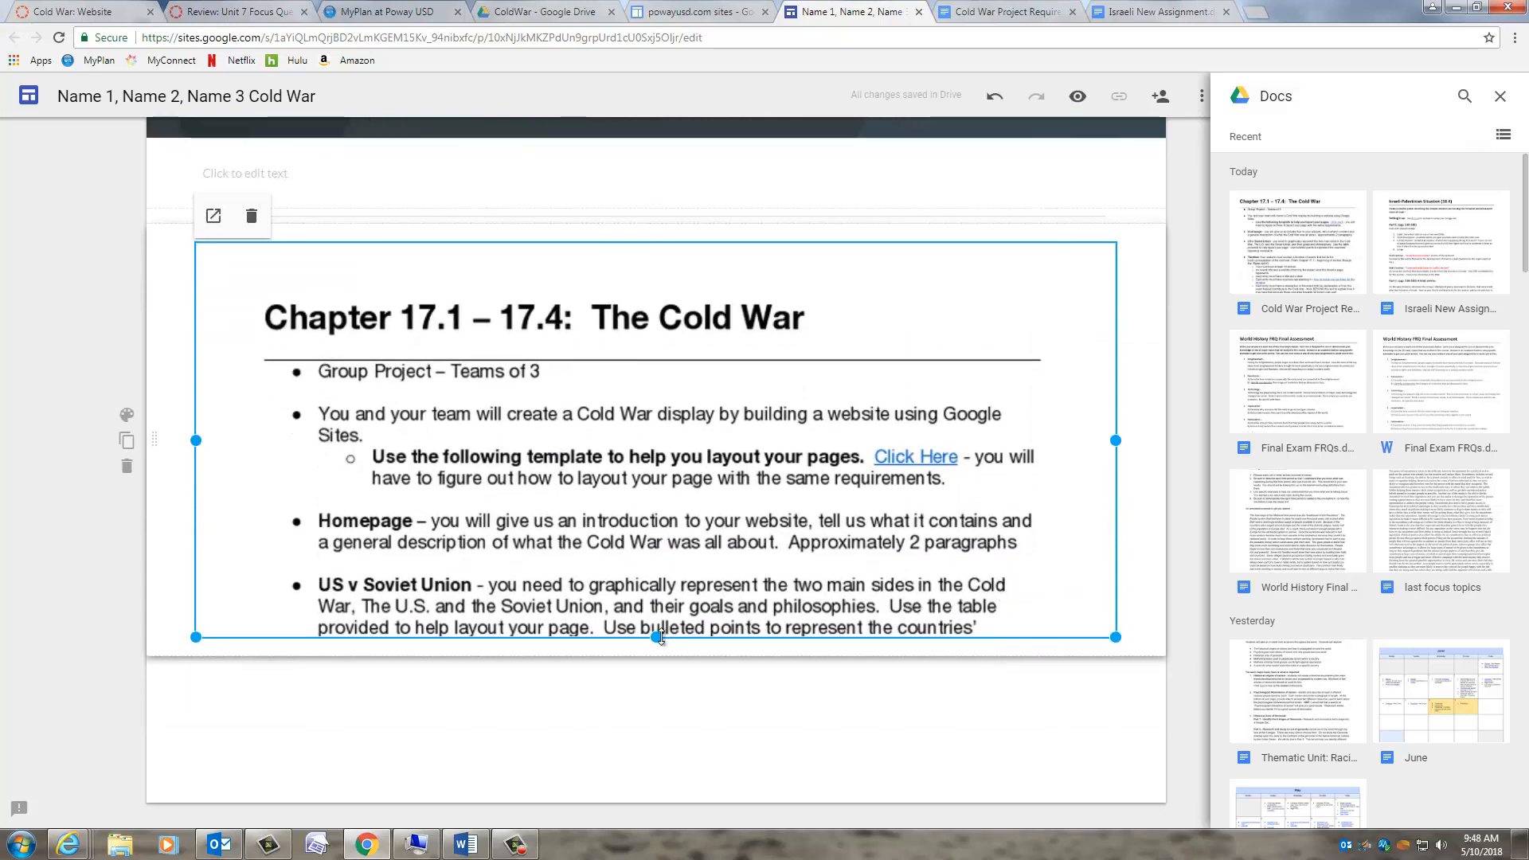
{"action": "left_click_drag", "start_coordinate": [657, 637], "coordinate": [653, 773]}
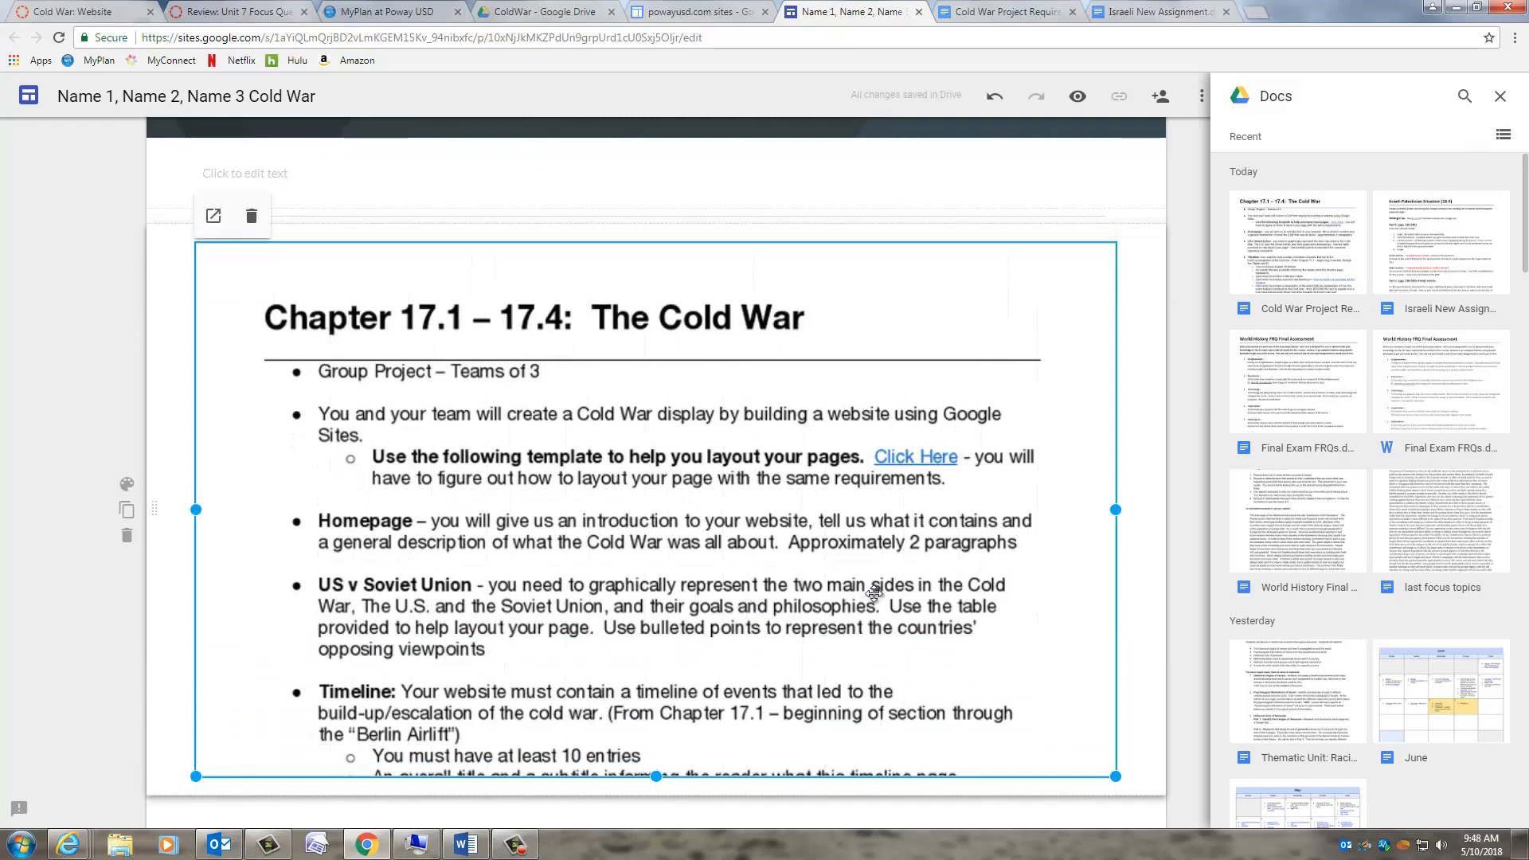
{"action": "scroll", "coordinate": [876, 595], "scroll_direction": "up", "scroll_amount": 3}
{"action": "scroll", "coordinate": [876, 595], "scroll_direction": "down", "scroll_amount": 4}
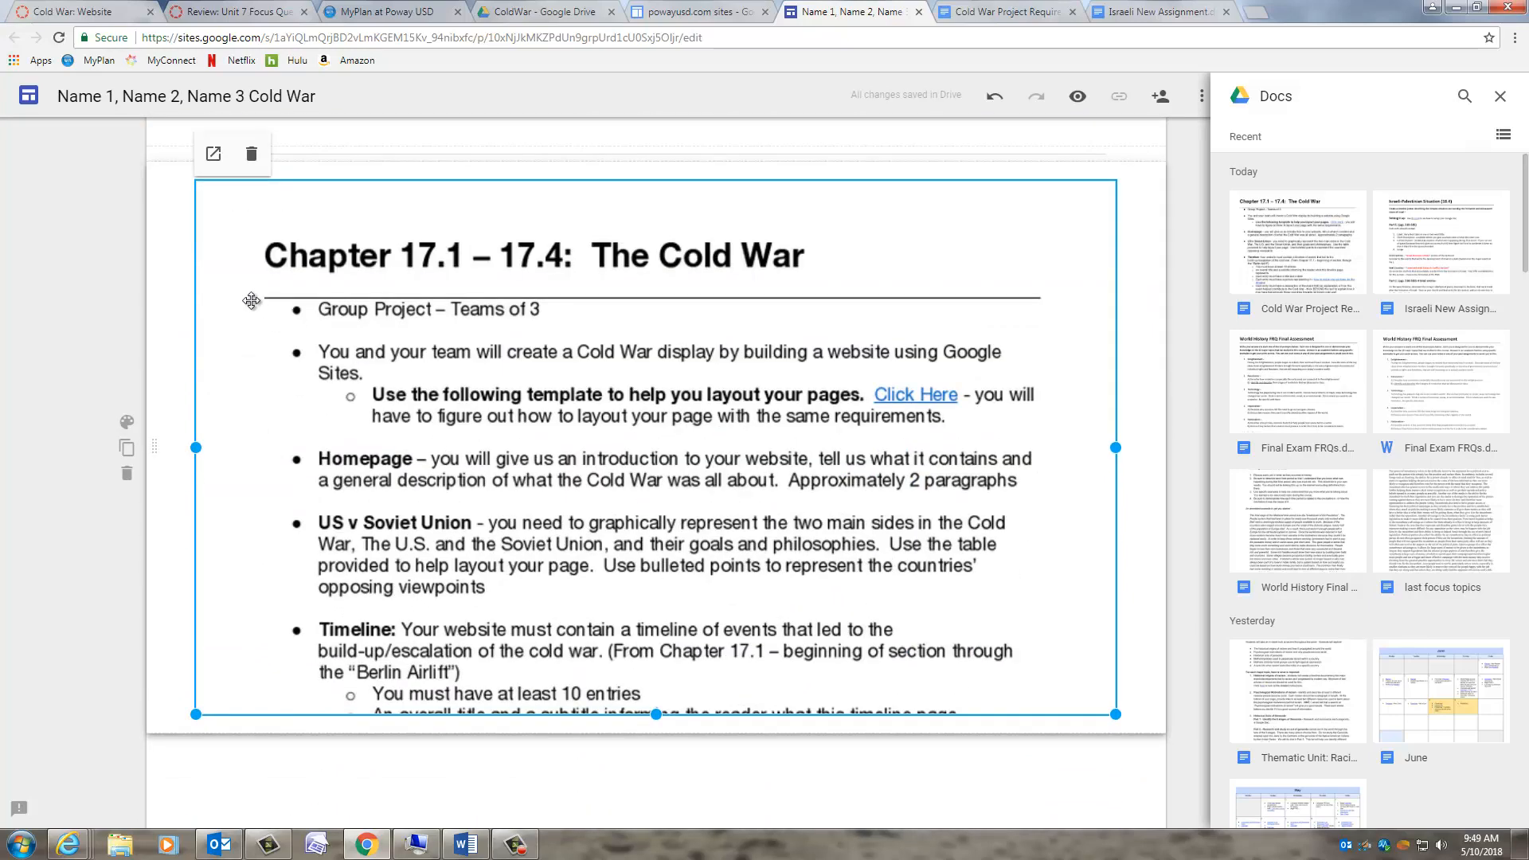
{"action": "scroll", "coordinate": [1027, 753], "scroll_direction": "down", "scroll_amount": 1}
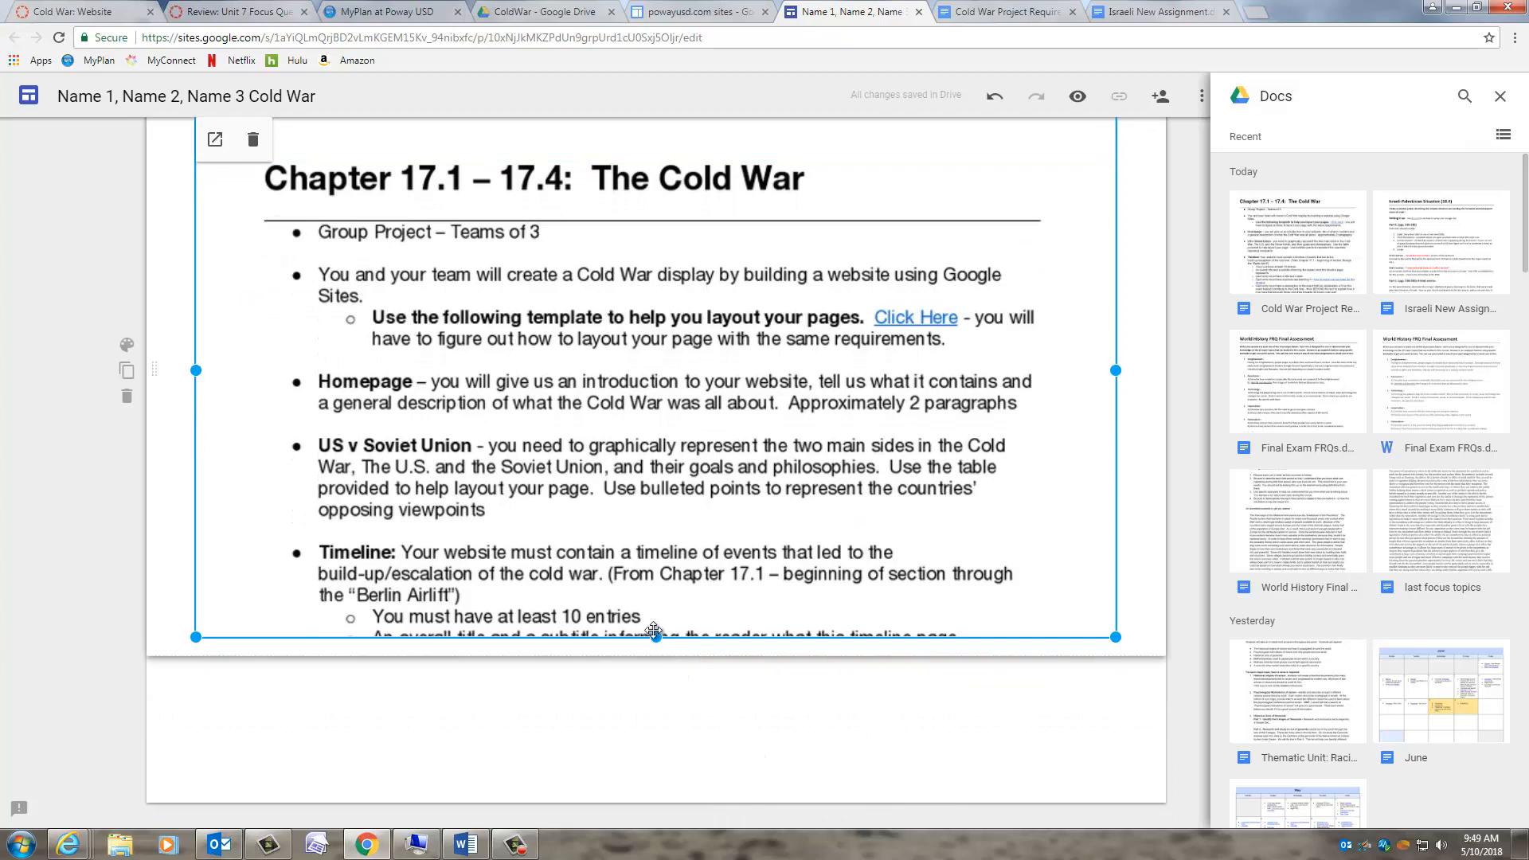
{"action": "scroll", "coordinate": [654, 681], "scroll_direction": "down", "scroll_amount": 3}
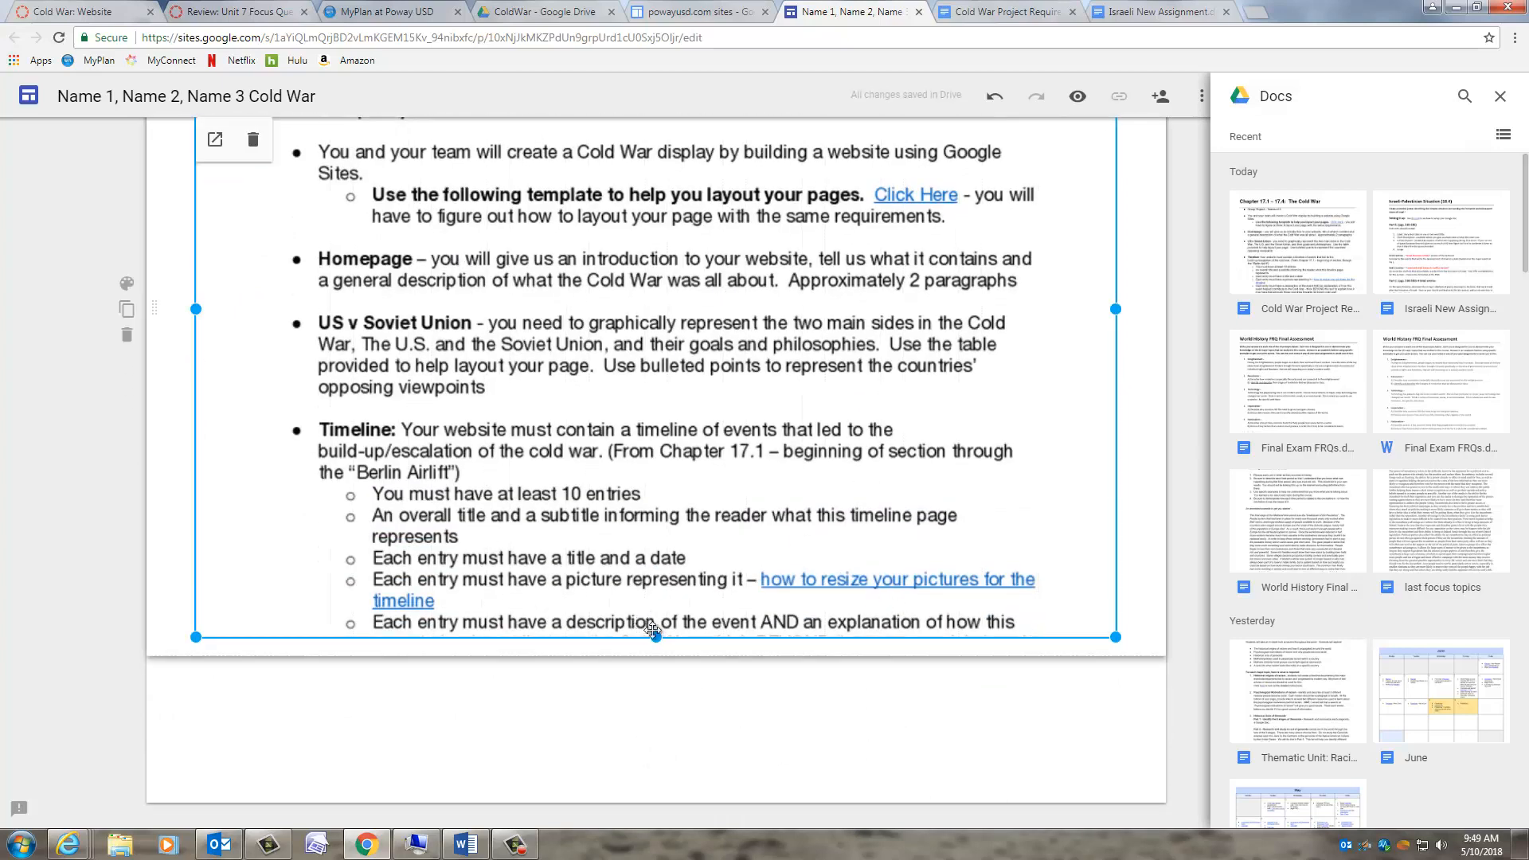
{"action": "left_click_drag", "start_coordinate": [654, 639], "coordinate": [663, 460]}
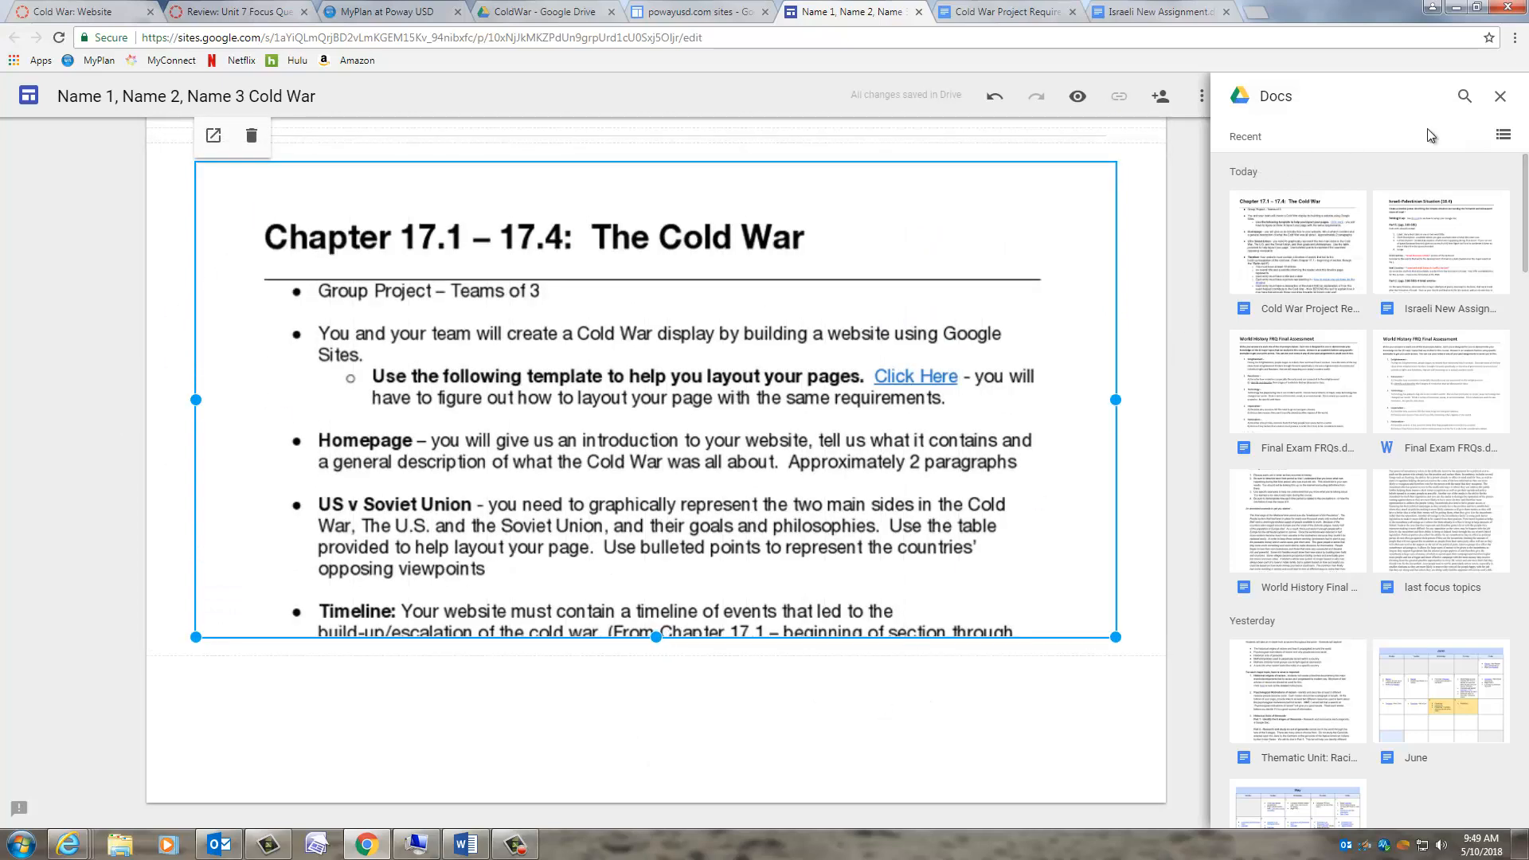
{"action": "left_click", "coordinate": [1502, 97]}
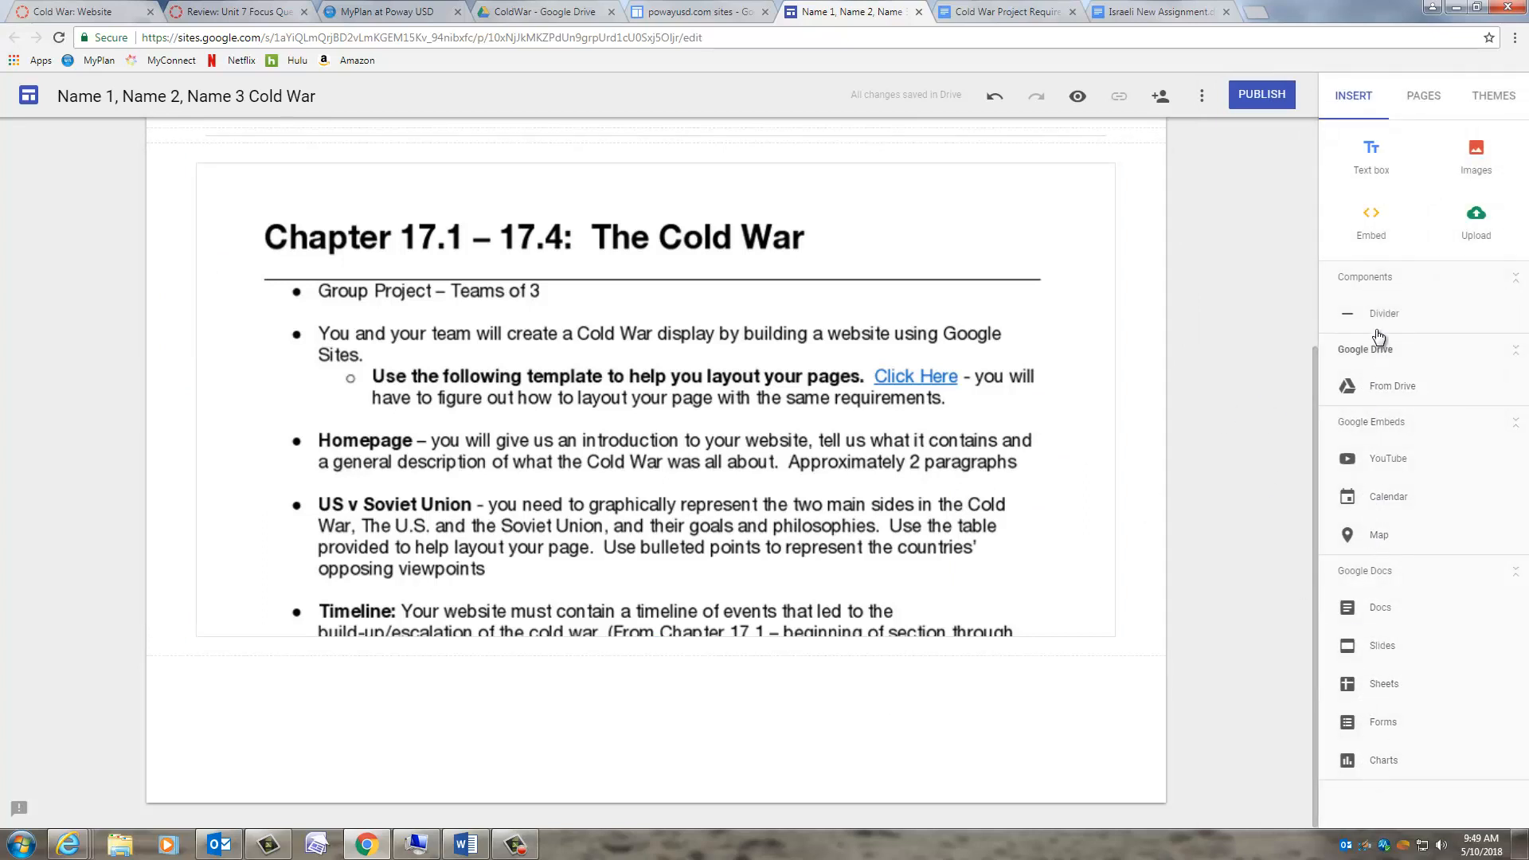
- Show the site's Pages list, which contains only Home
{"action": "left_click", "coordinate": [1425, 99]}
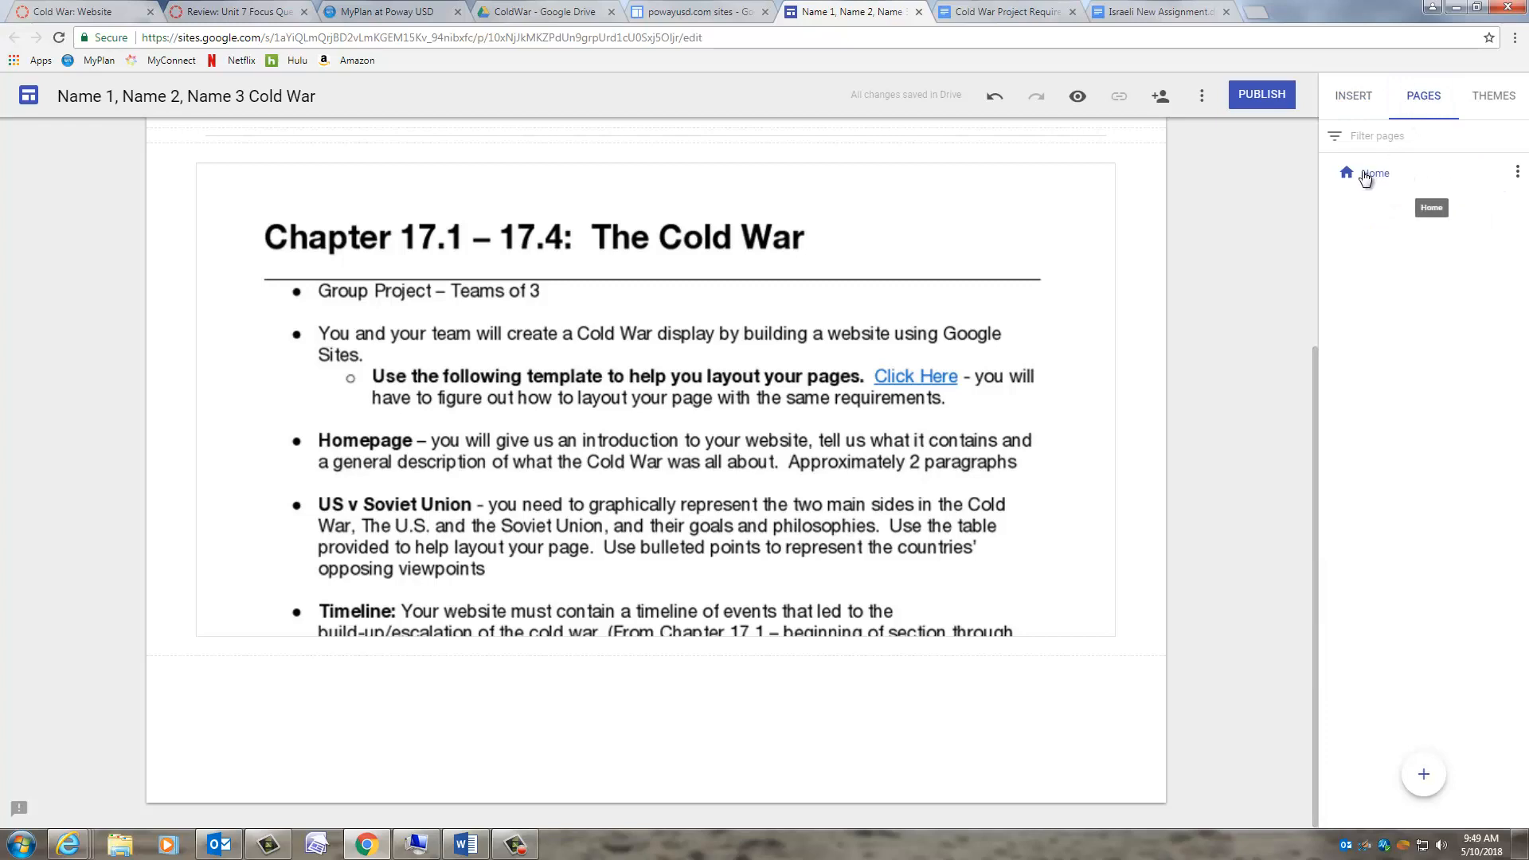
- Add a subpage named 'Vietnam' under the Home page
{"action": "scroll", "coordinate": [1114, 398], "scroll_direction": "up", "scroll_amount": 4}
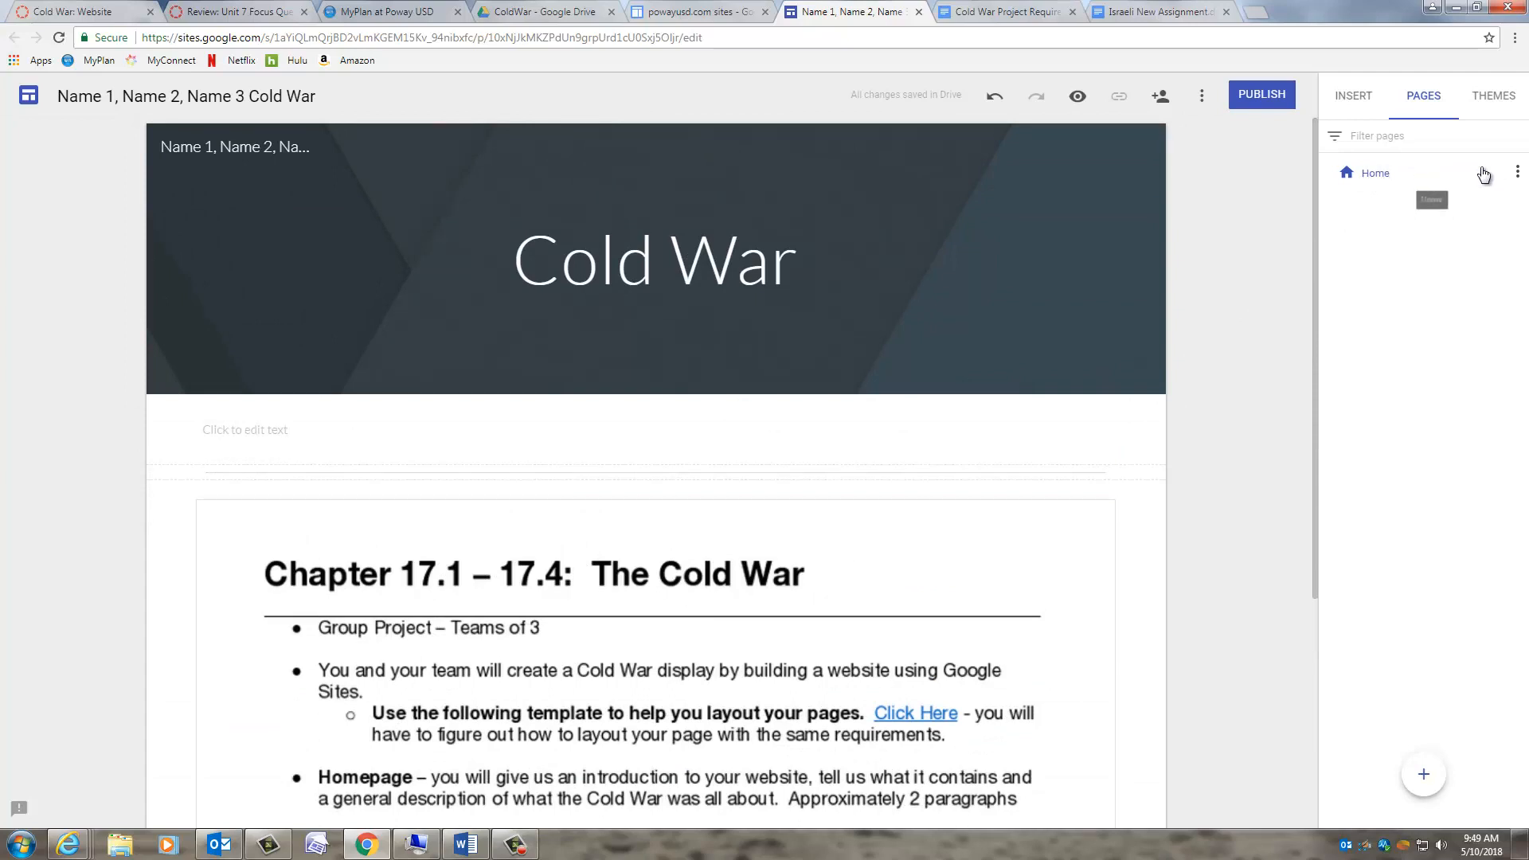
{"action": "left_click", "coordinate": [1517, 172]}
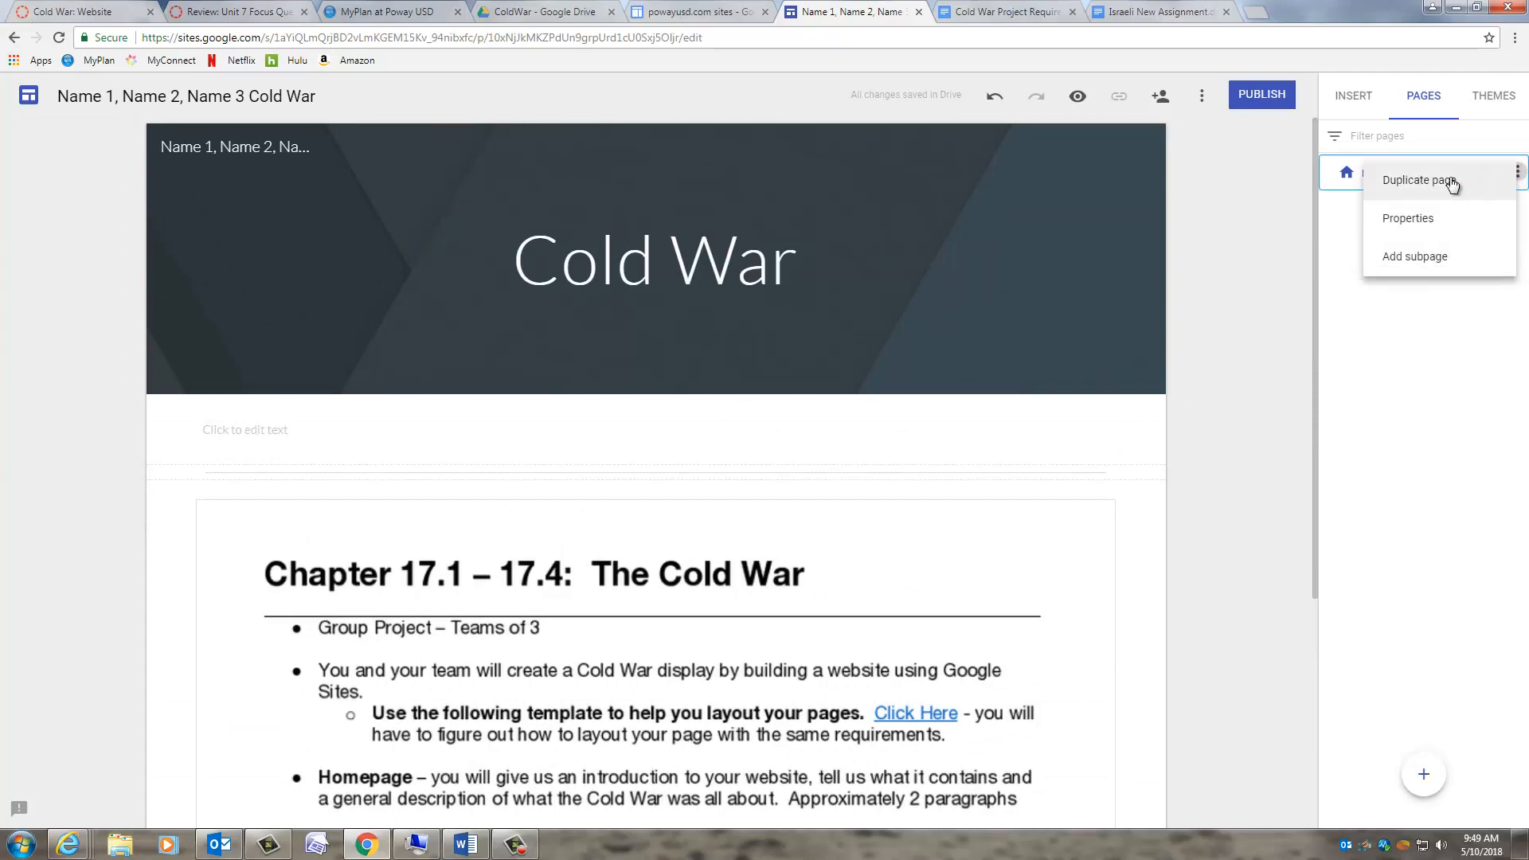
{"action": "left_click", "coordinate": [1365, 262]}
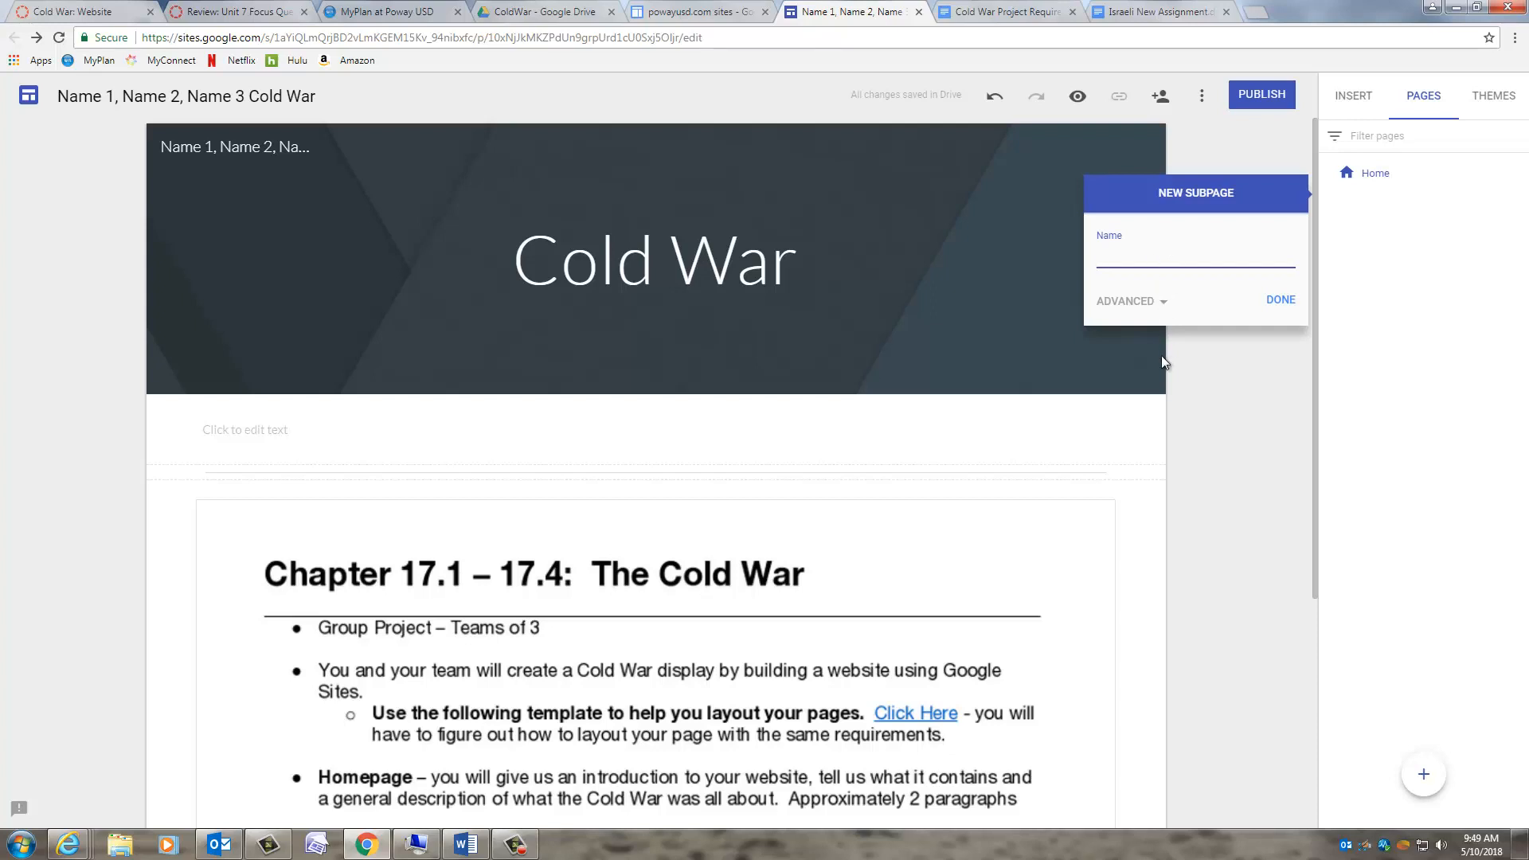
{"action": "type", "text": "Vient"}
{"action": "key", "text": "BackSpace"}
{"action": "key", "text": "BackSpace"}
{"action": "key", "text": "BackSpace"}
{"action": "type", "text": "etnam"}
{"action": "left_click", "coordinate": [1280, 300]}
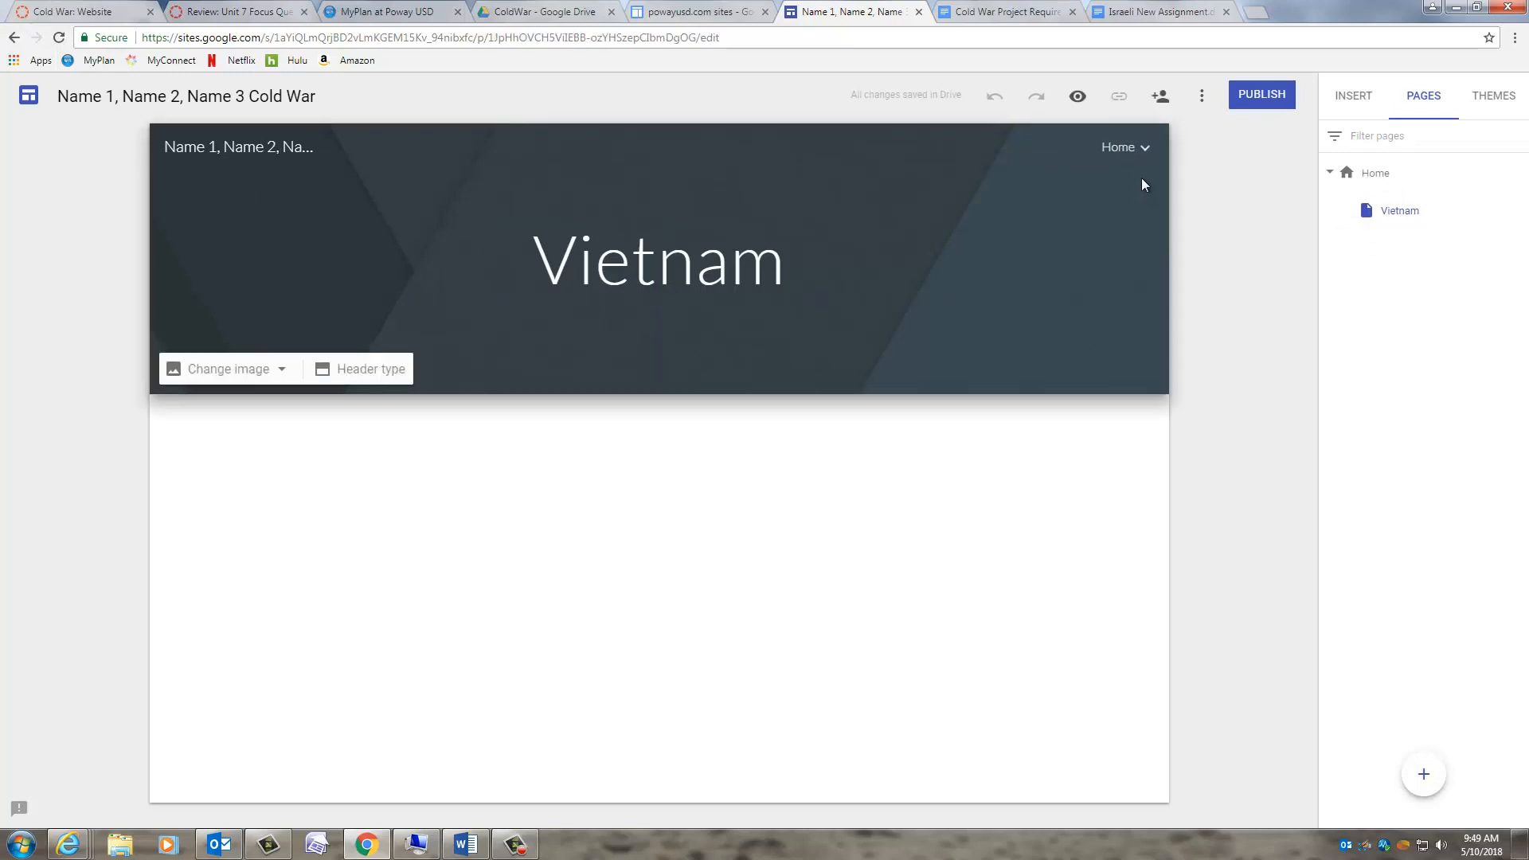
{"action": "left_click", "coordinate": [1147, 151]}
- Confirm Vietnam is in the site navigation, preview the Level and Impression themes, then revert to Simple
{"action": "left_click", "coordinate": [1148, 151]}
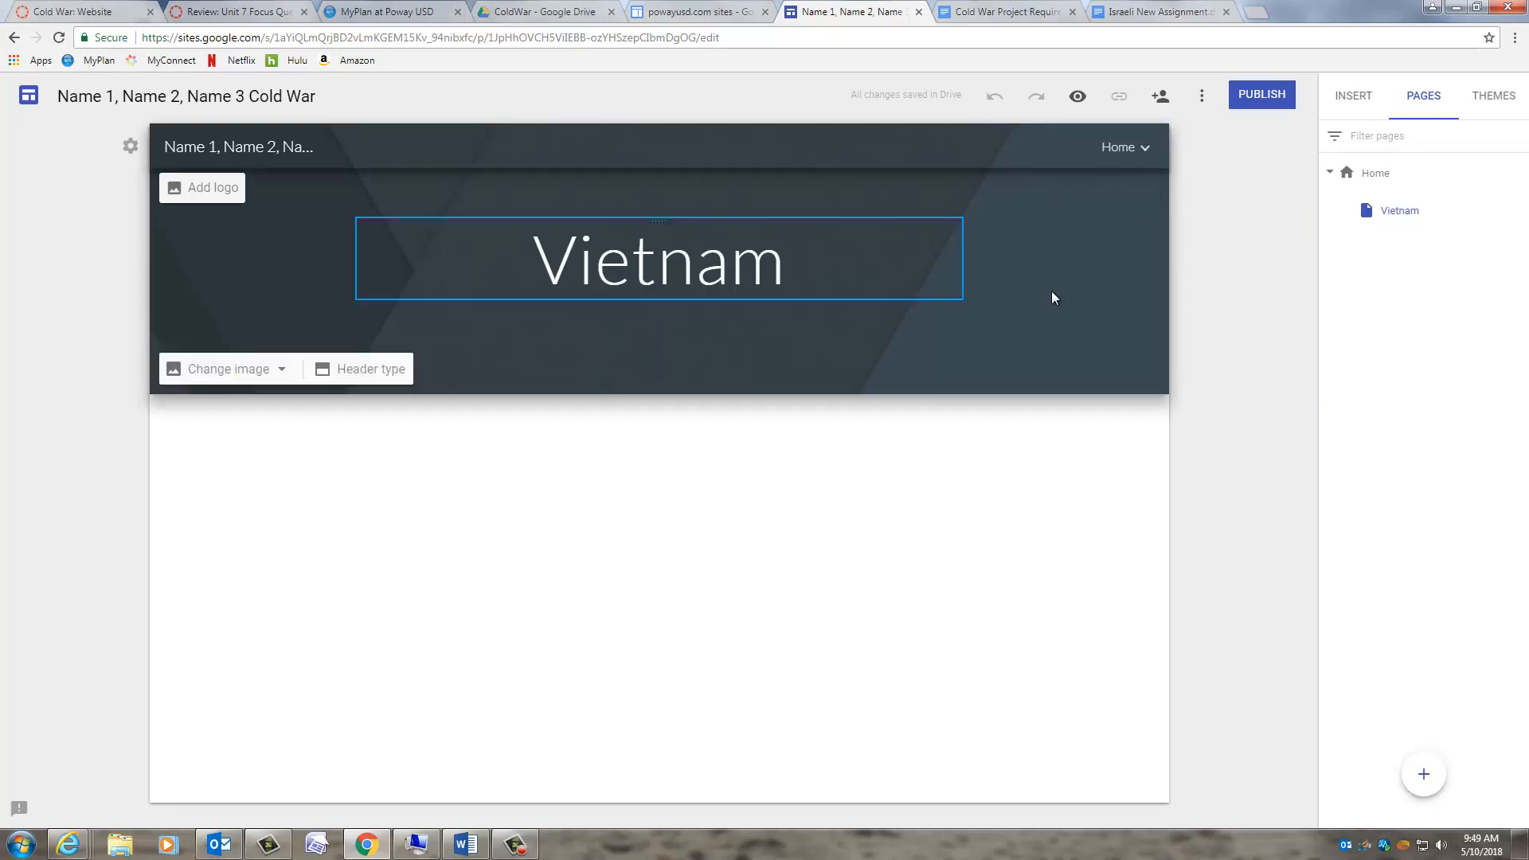
{"action": "left_click", "coordinate": [1494, 97]}
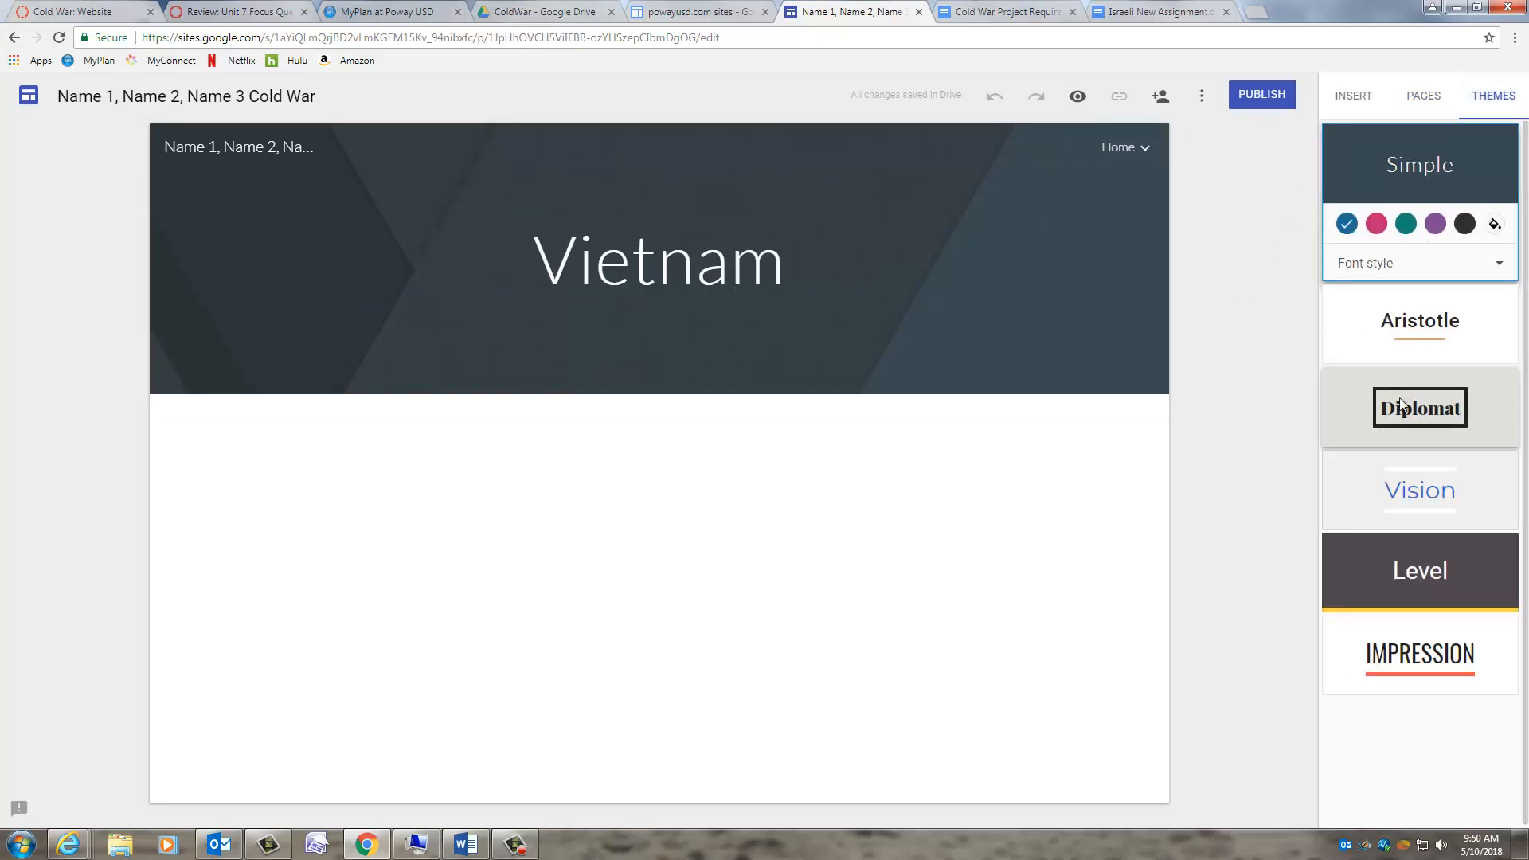
{"action": "left_click", "coordinate": [1420, 578]}
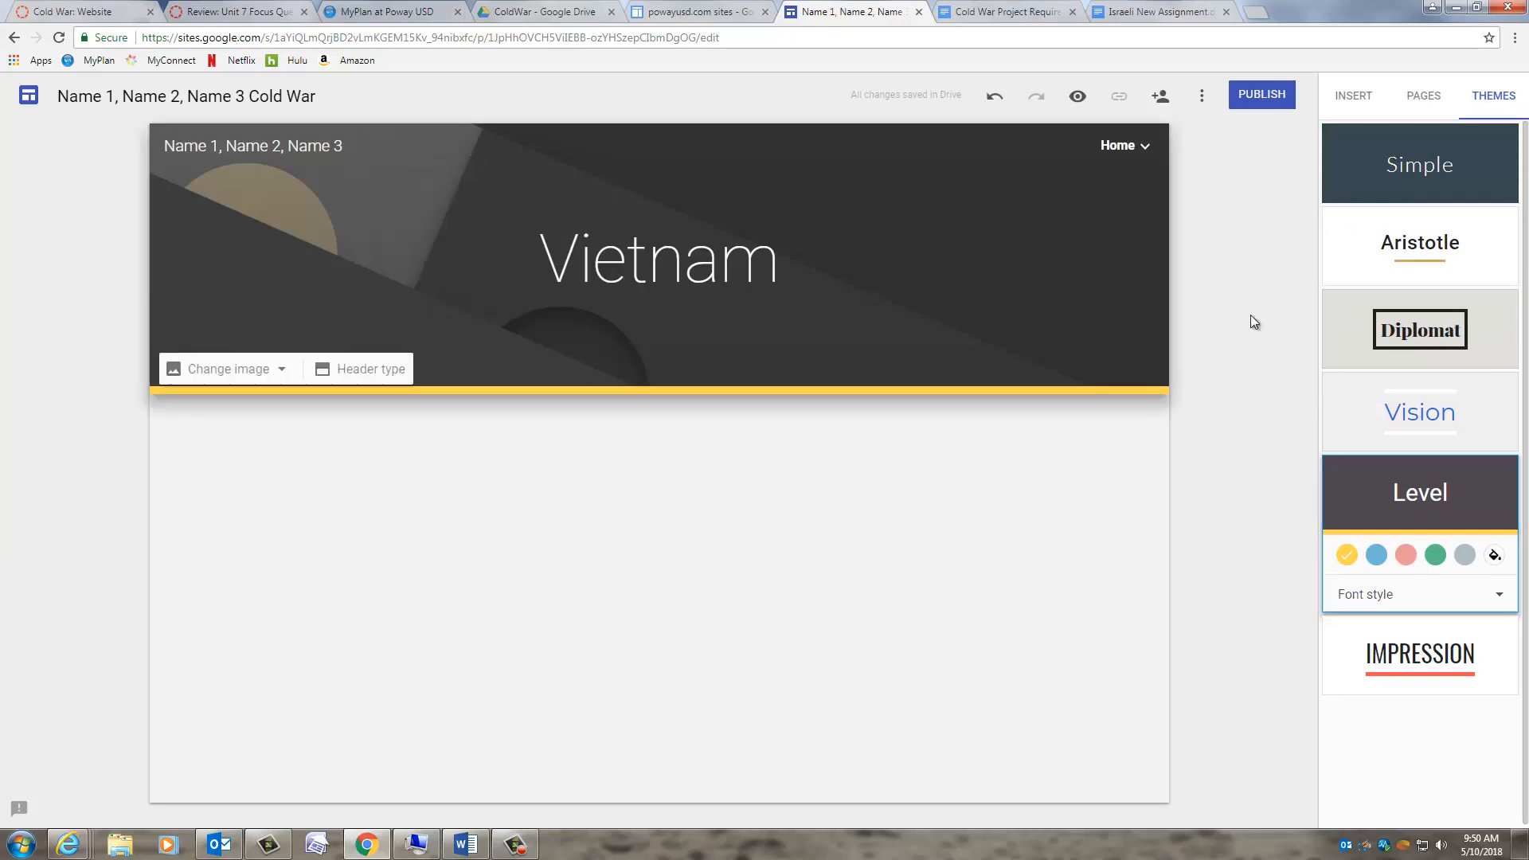
{"action": "left_click", "coordinate": [1420, 653]}
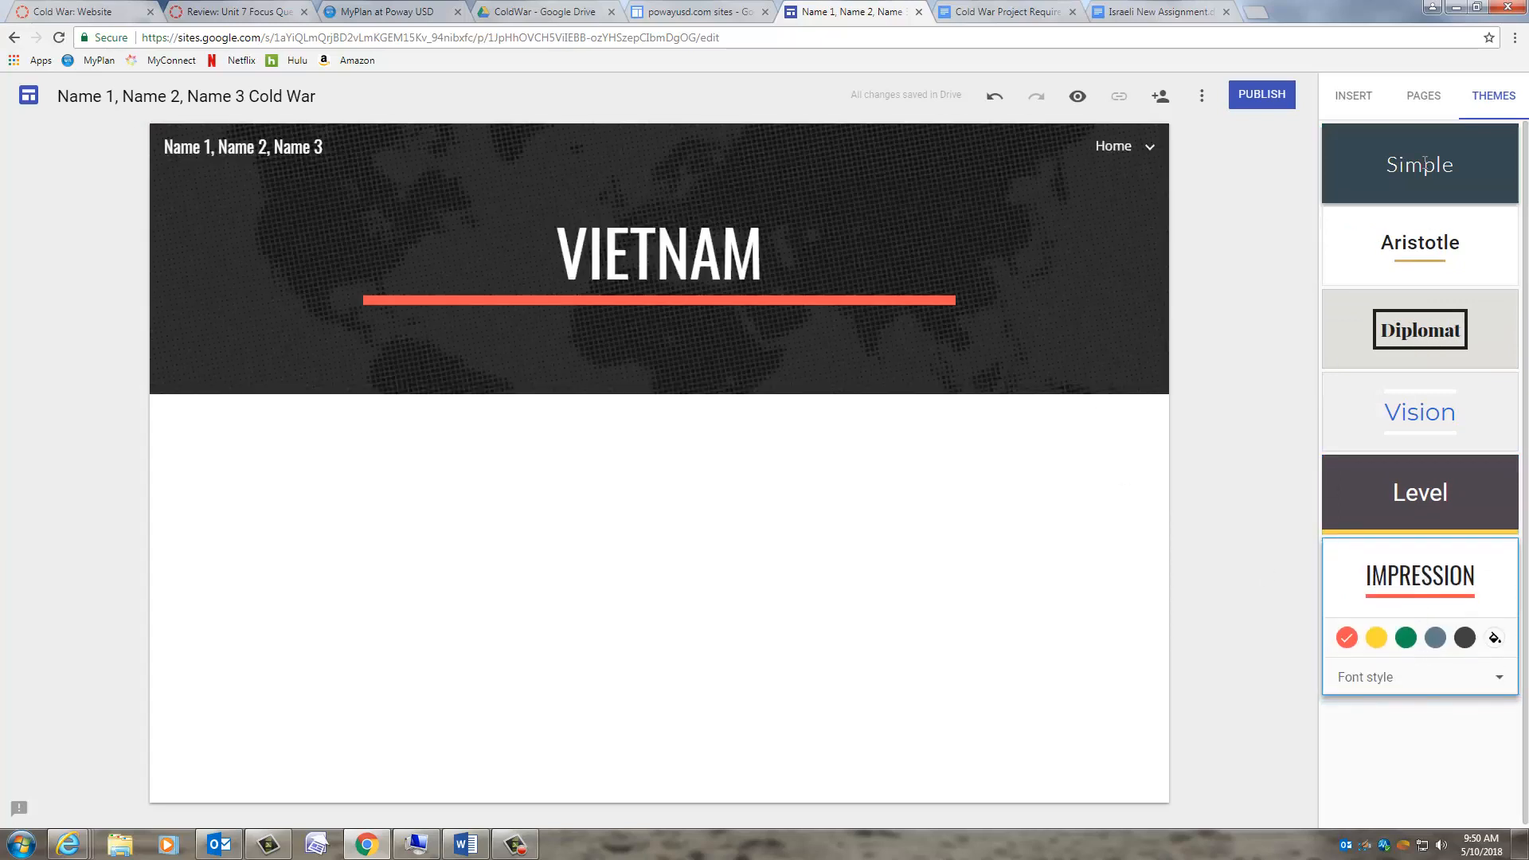
{"action": "left_click", "coordinate": [1416, 163]}
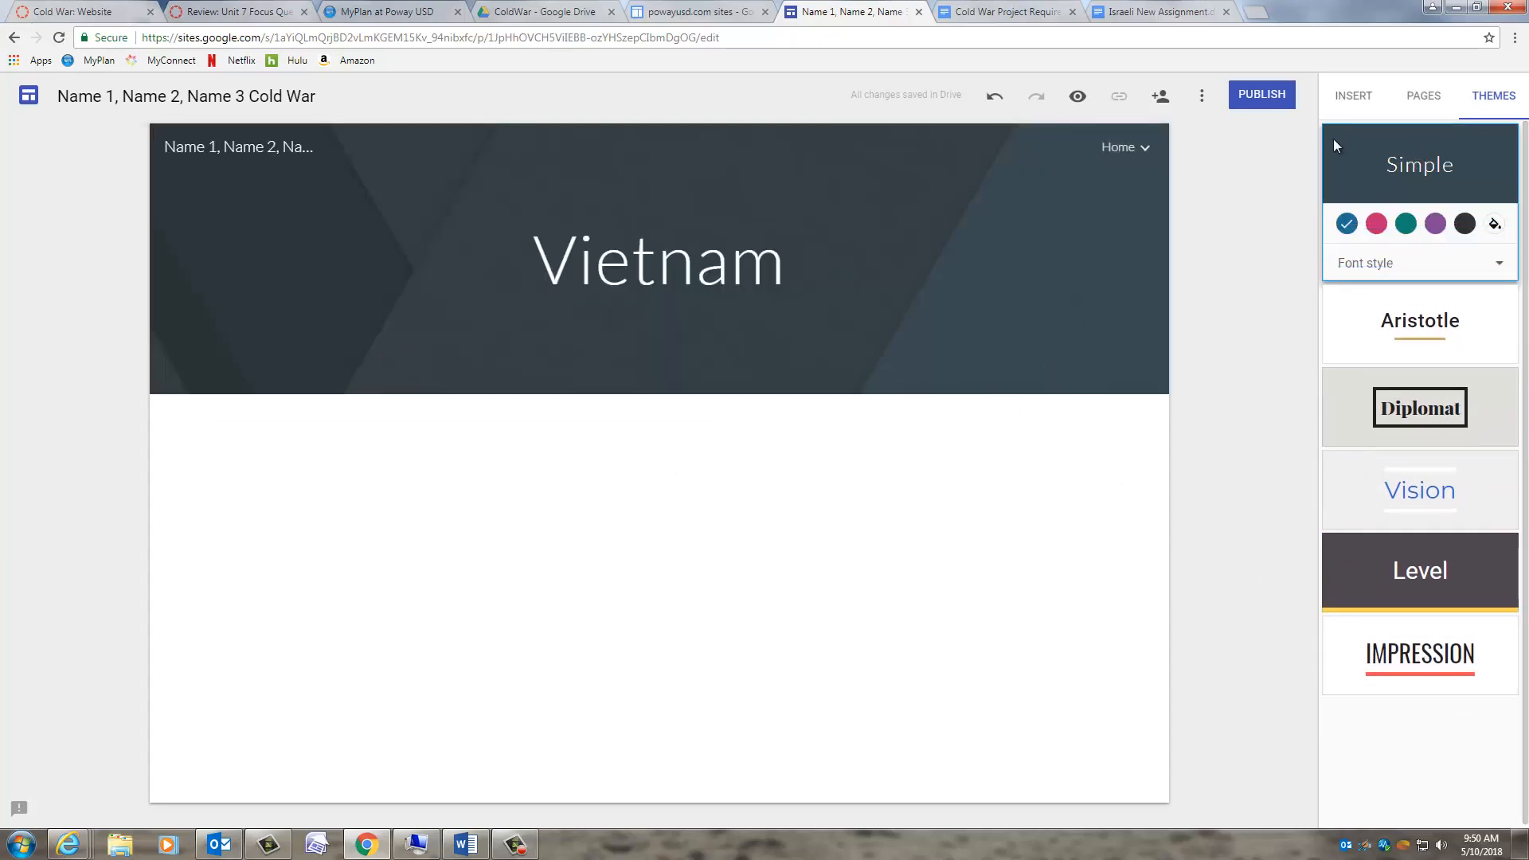
{"action": "left_click", "coordinate": [1354, 96]}
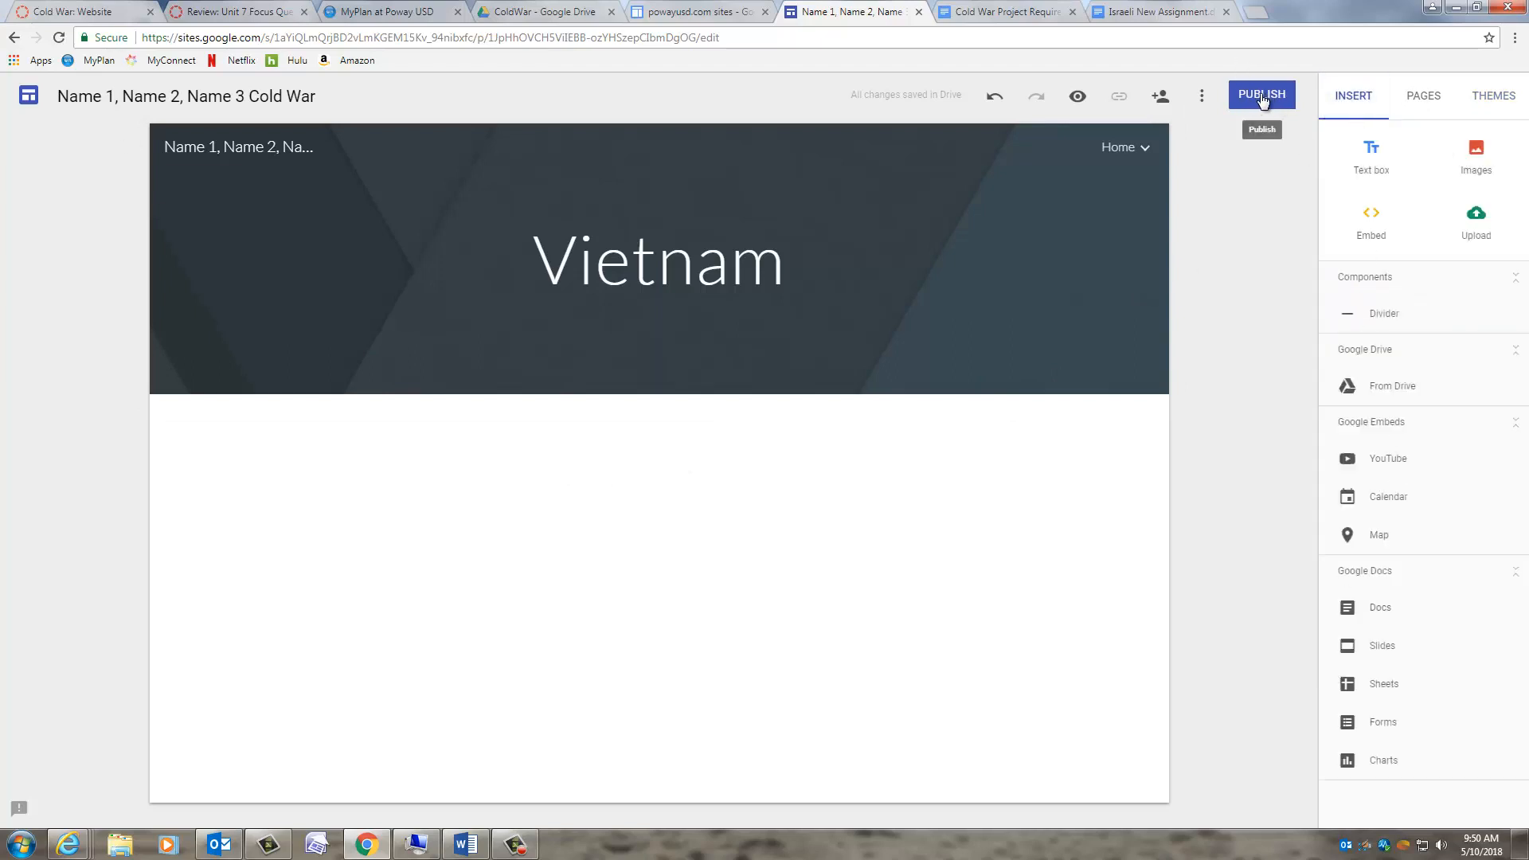
{"action": "left_click", "coordinate": [1162, 96]}
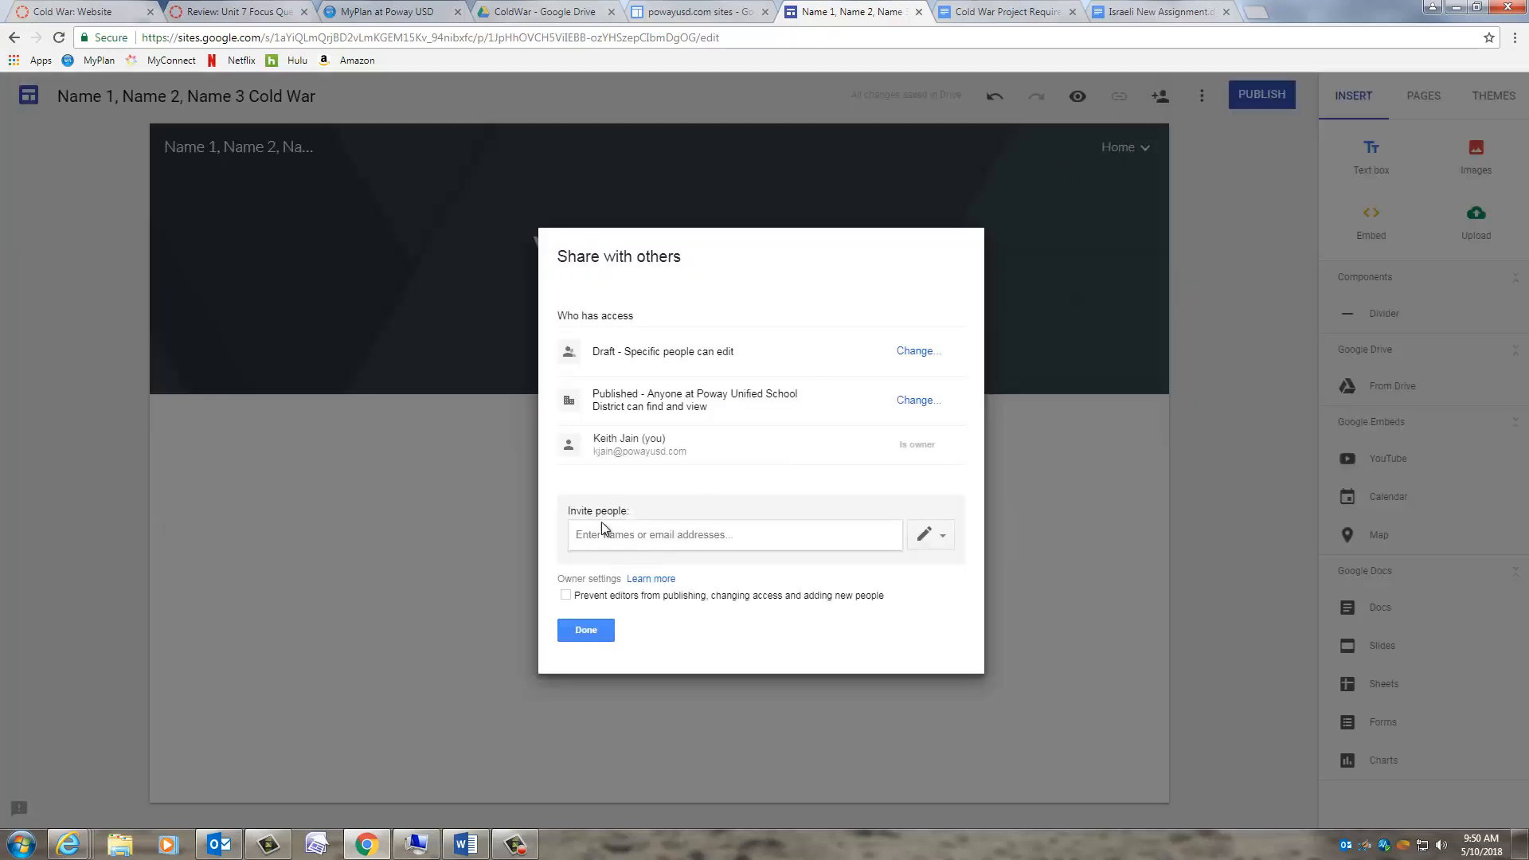
{"action": "left_click", "coordinate": [951, 534]}
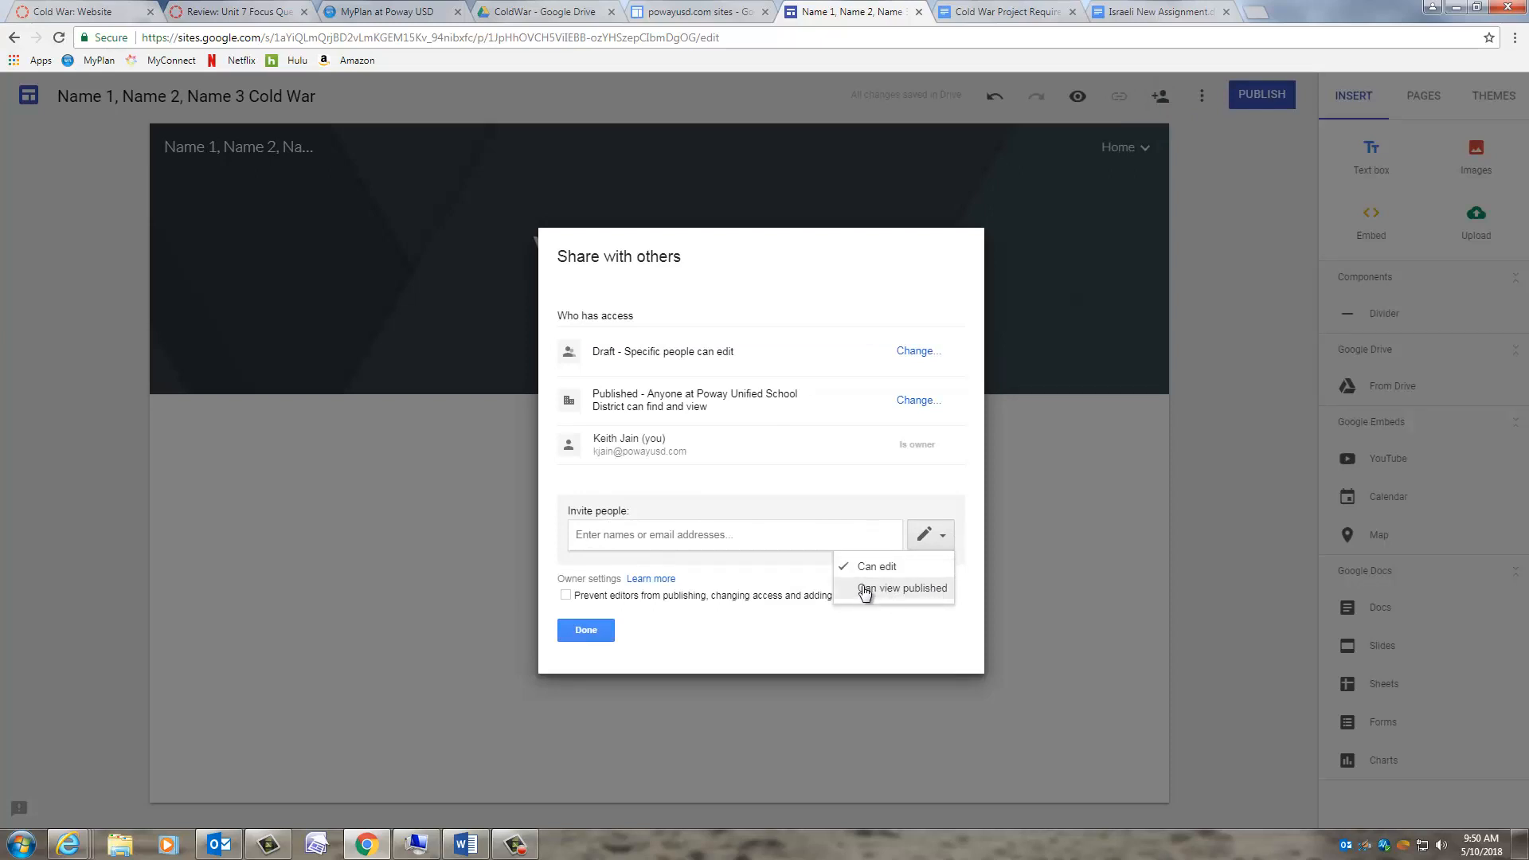
{"action": "left_click", "coordinate": [586, 538]}
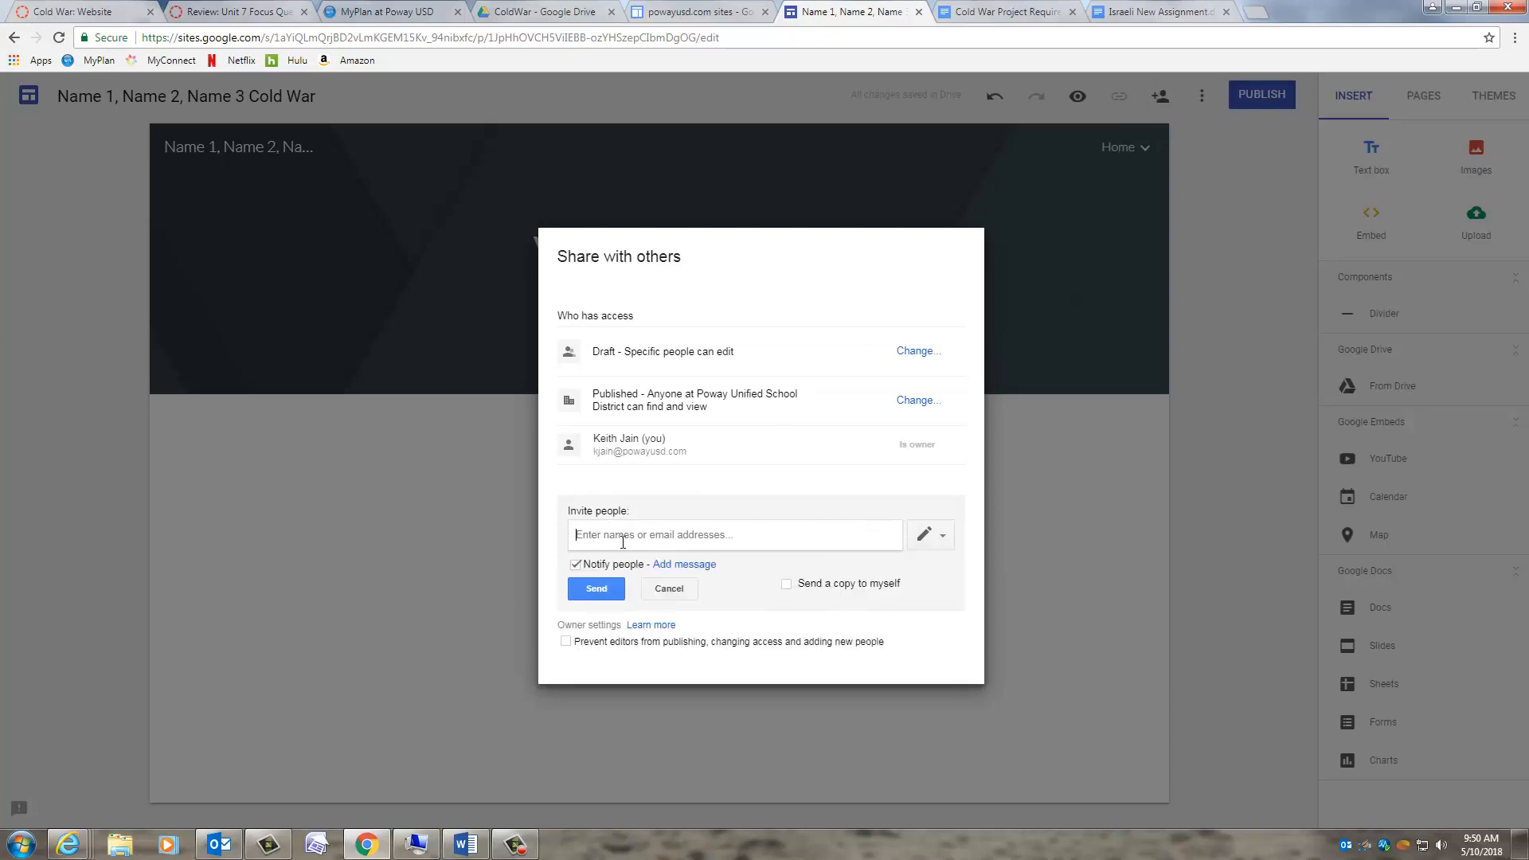
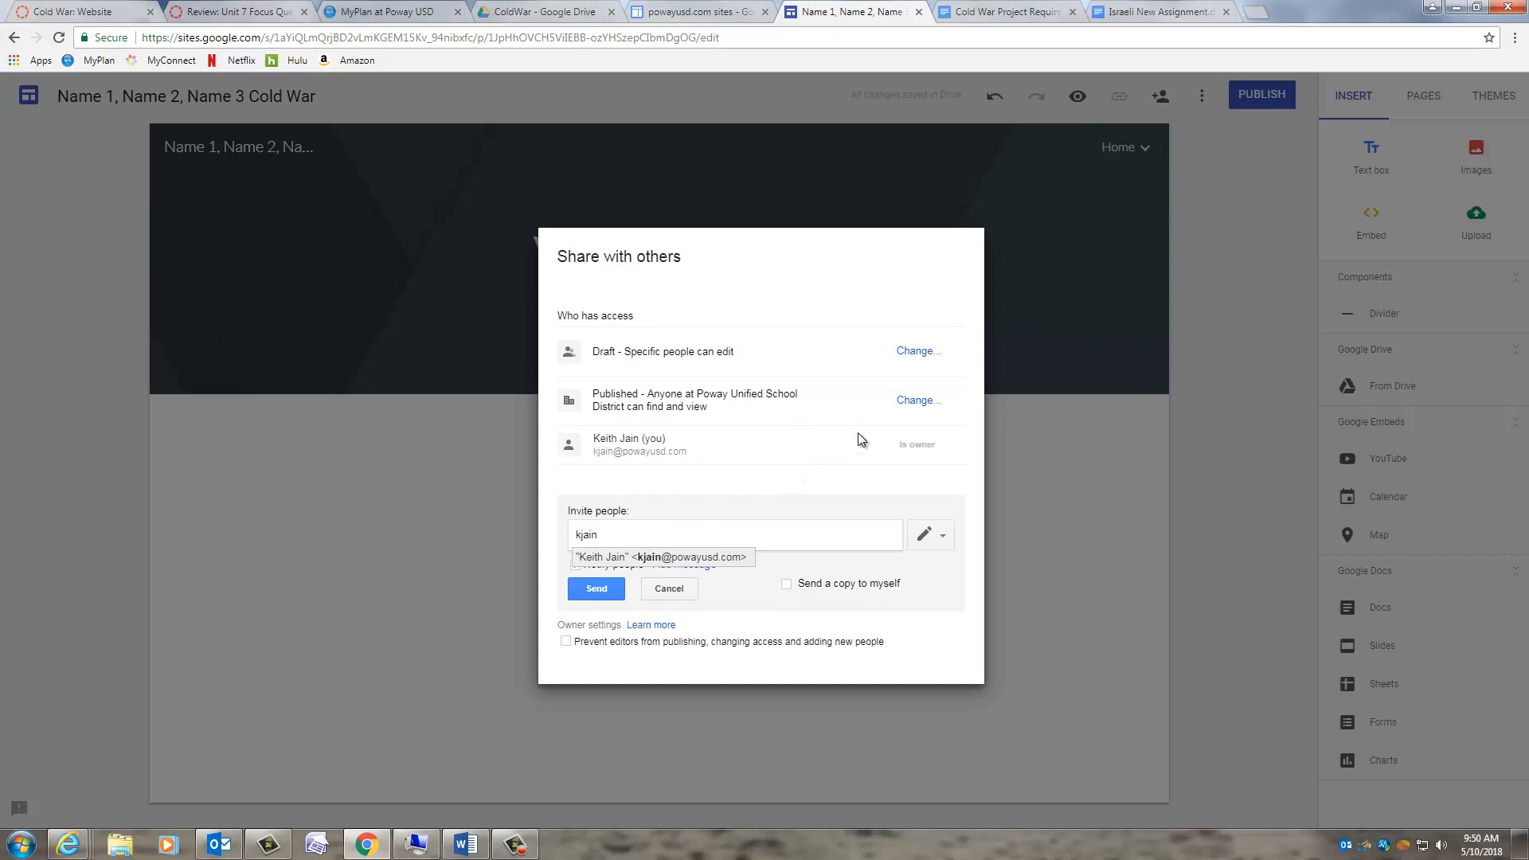
{"action": "left_click", "coordinate": [669, 593]}
{"action": "left_click", "coordinate": [590, 637]}
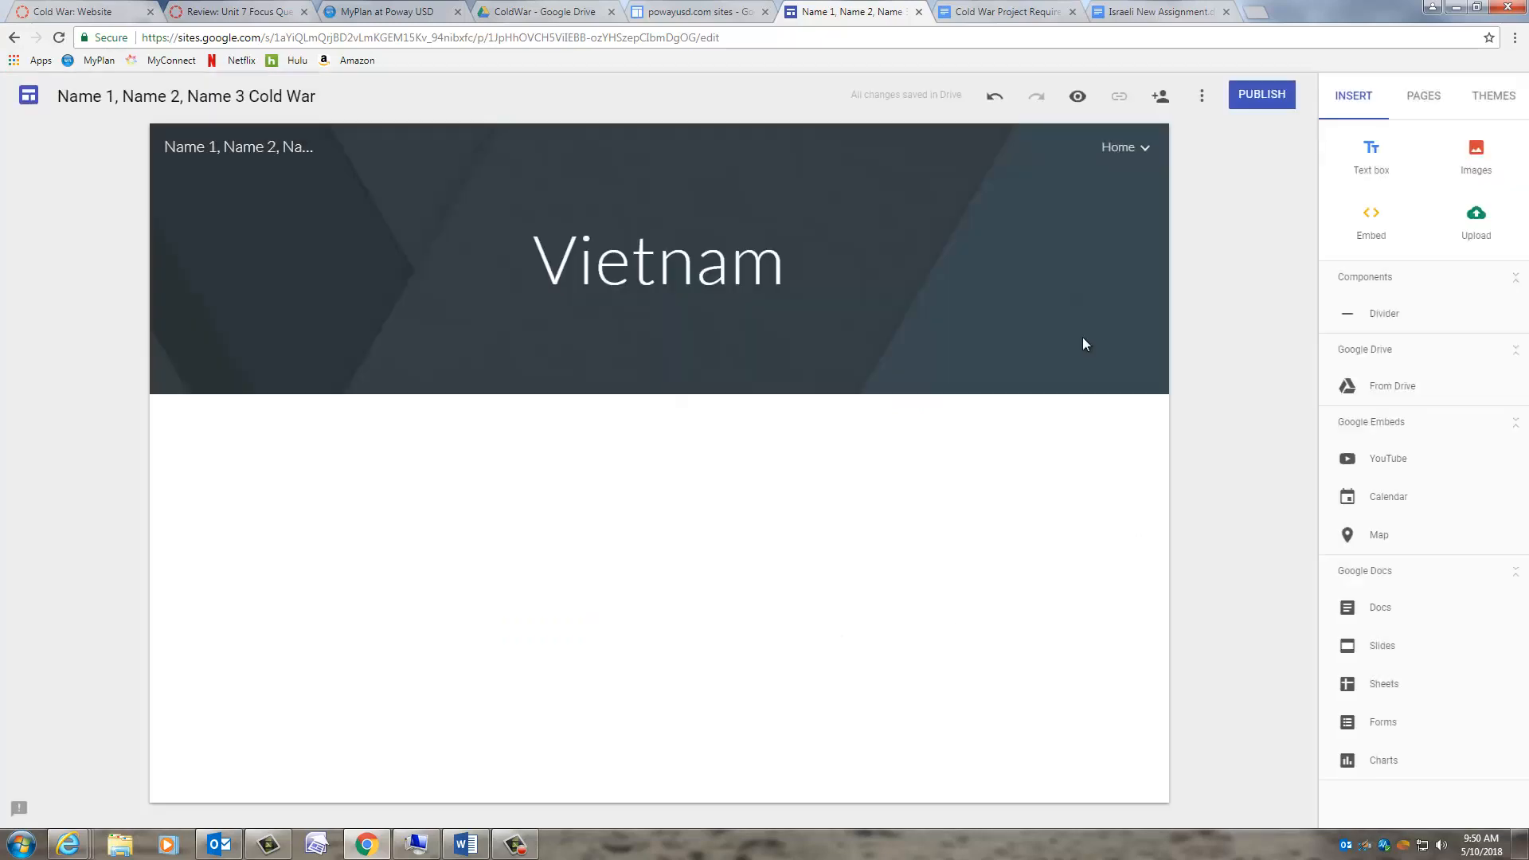